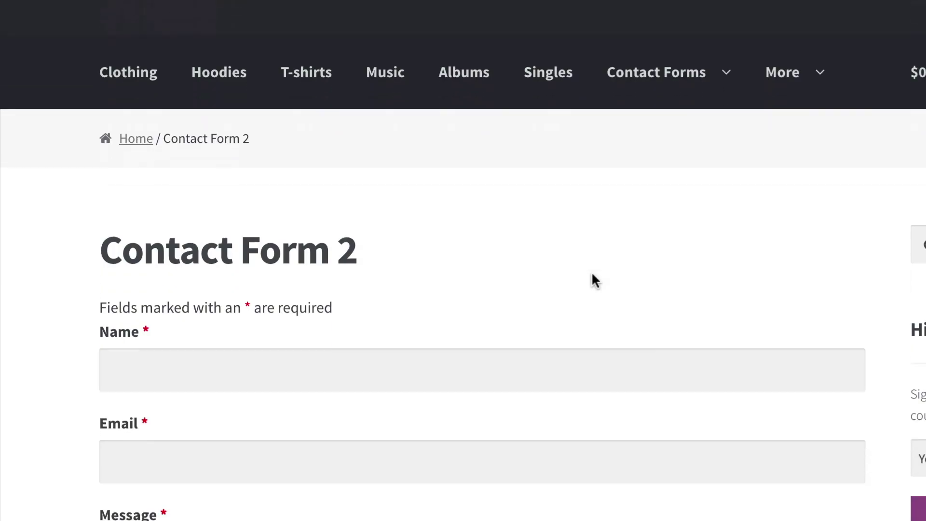
scroll(592, 274, "down", 10)
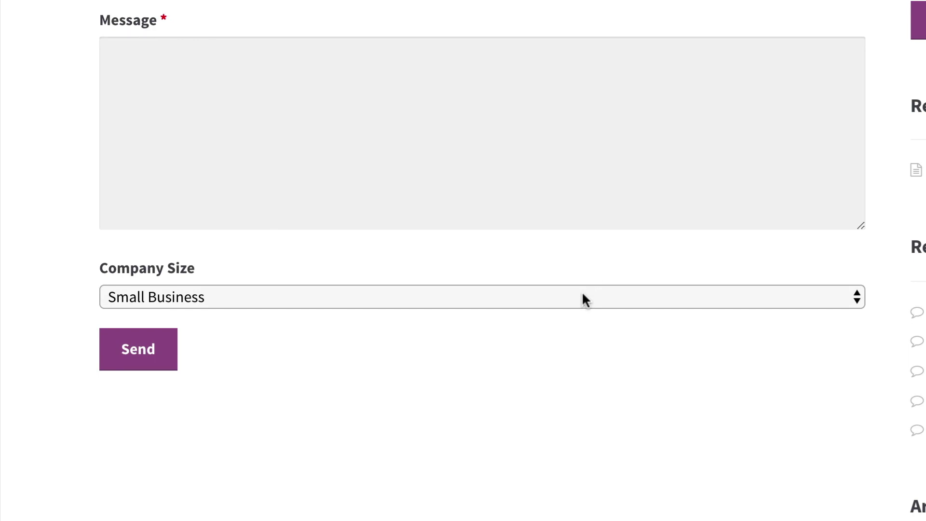
- Scroll down Contact Form 2 and show the three Company Size dropdown choices
left_click(580, 295)
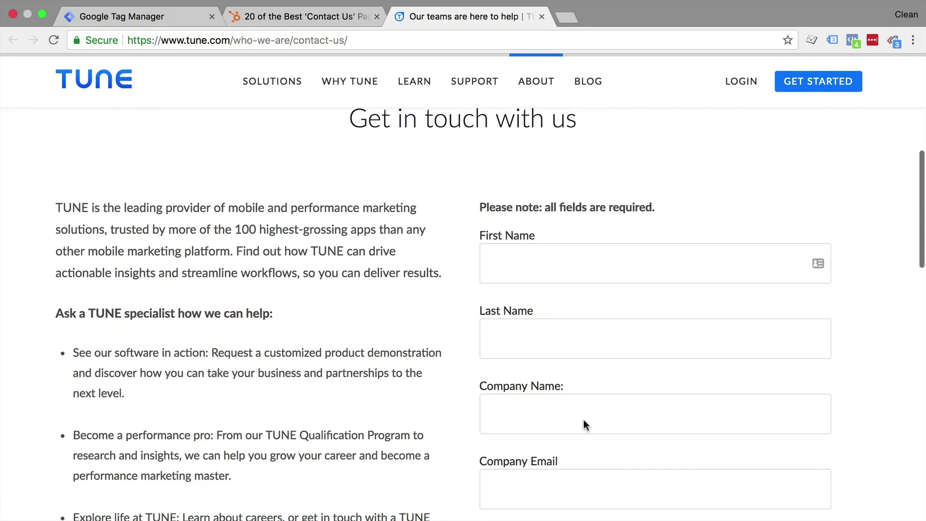
scroll(585, 424, "down", 7)
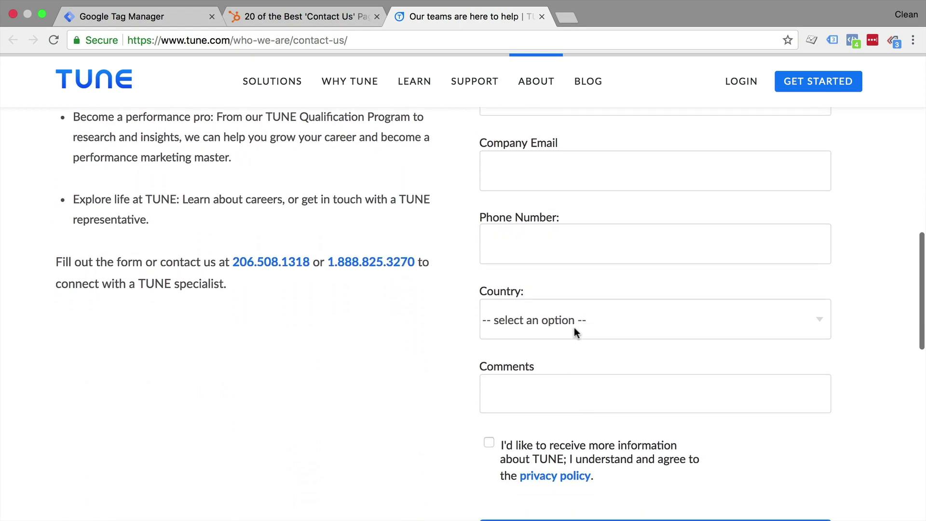
- Browse example contact forms, viewing TUNE's country choices and the demo form's Role choices
left_click(575, 319)
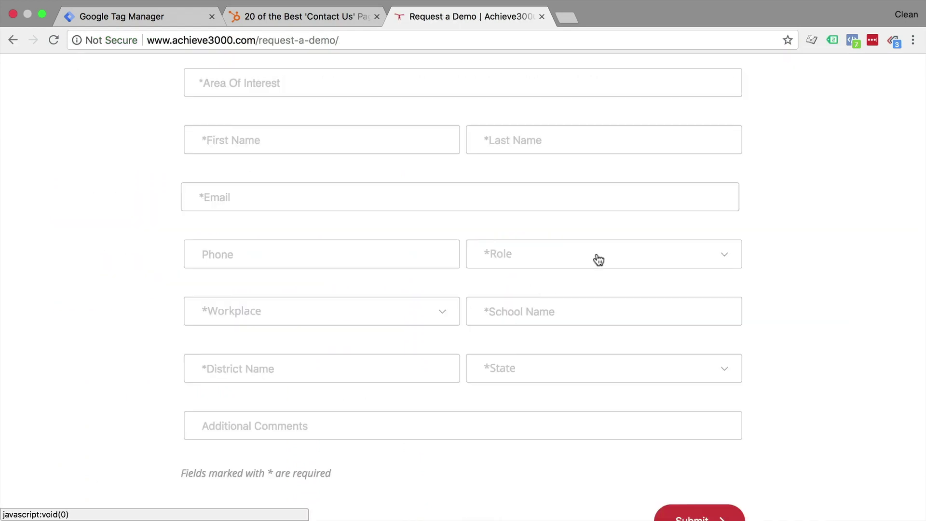
left_click(596, 255)
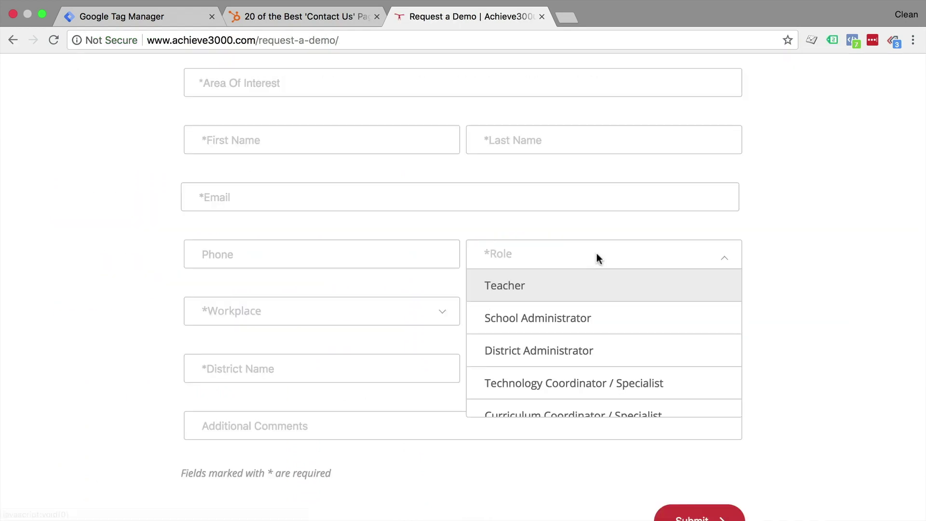
scroll(584, 356, "down", 1)
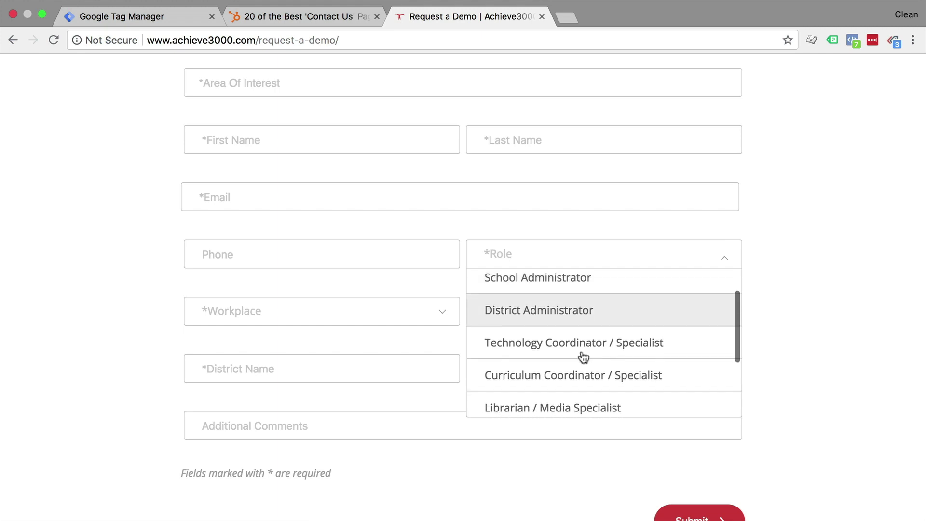
scroll(584, 357, "down", 1)
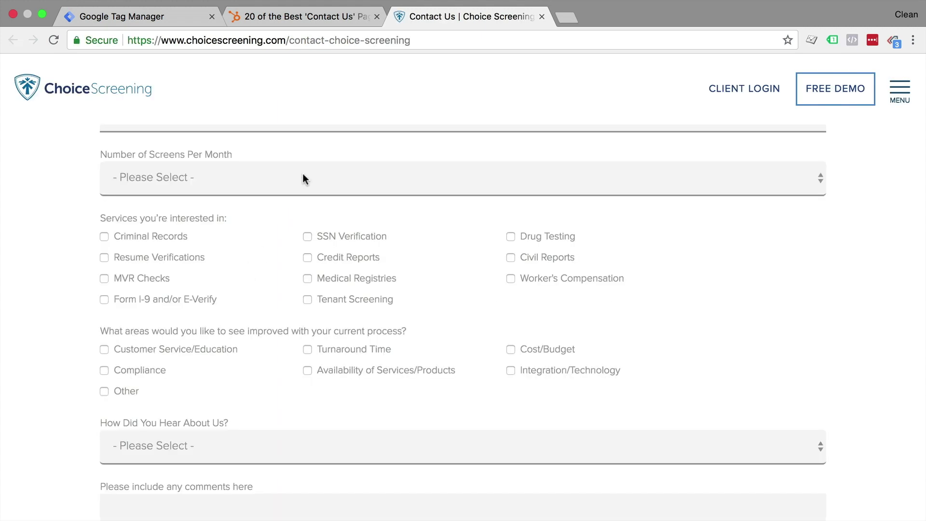
- On Choice Screening, pick 11-30 screens per month and tick Credit Reports
left_click(302, 178)
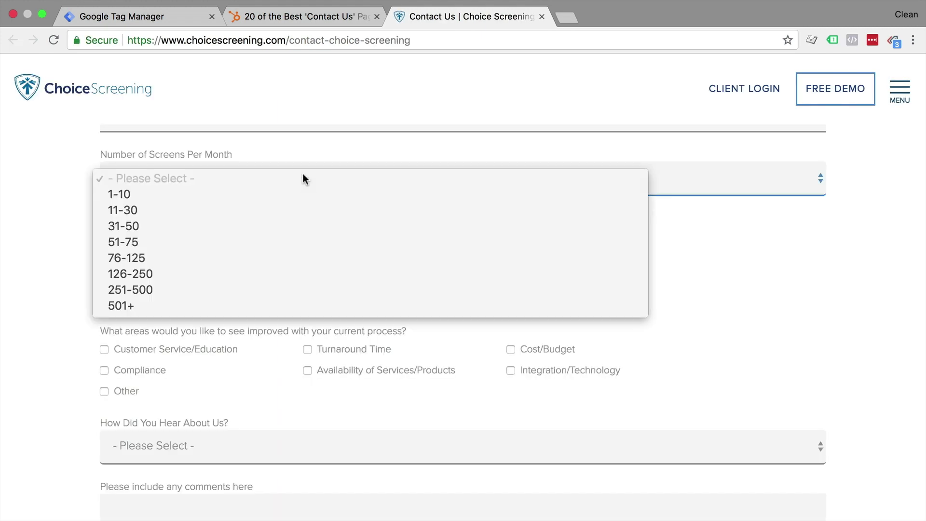
left_click(273, 212)
left_click(307, 257)
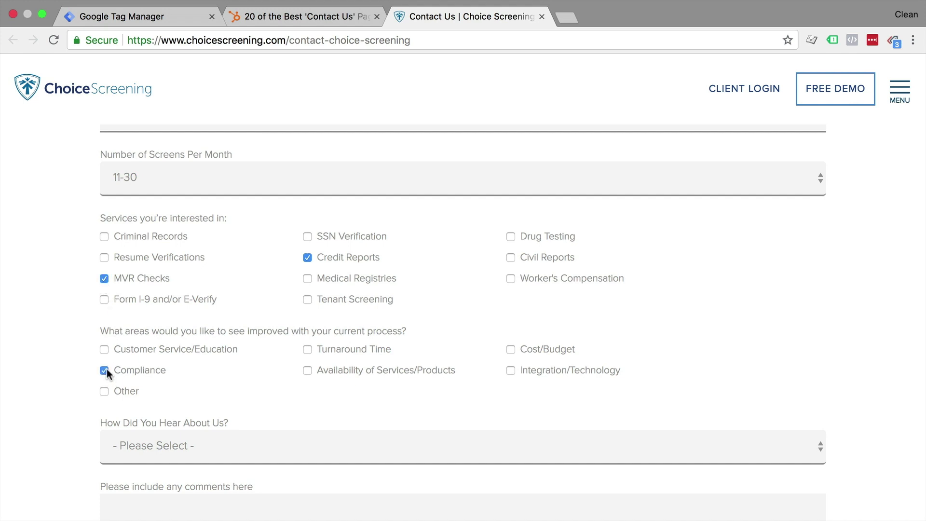
left_click(213, 446)
scroll(213, 448, "down", 2)
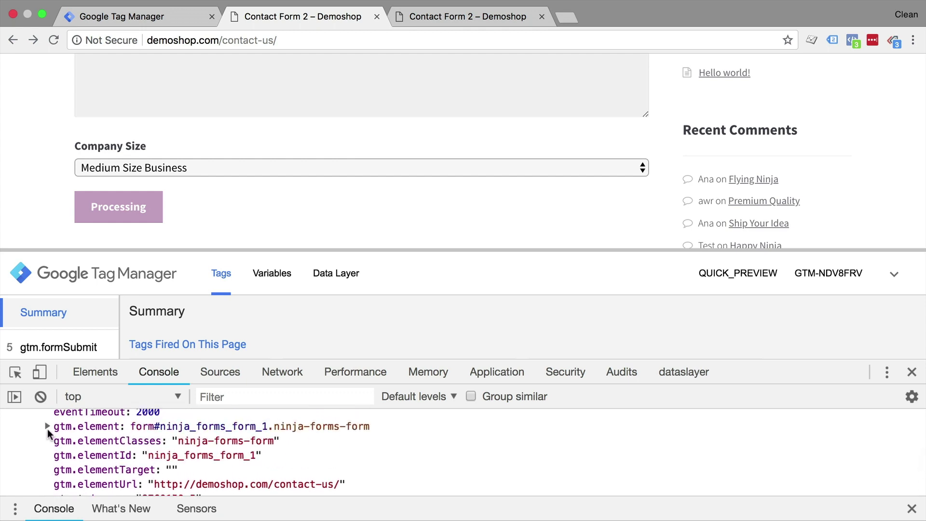
- Expand gtm.element and scroll to select#ninja_forms_field_16, the Company Size dropdown
left_click(47, 426)
scroll(66, 440, "down", 5)
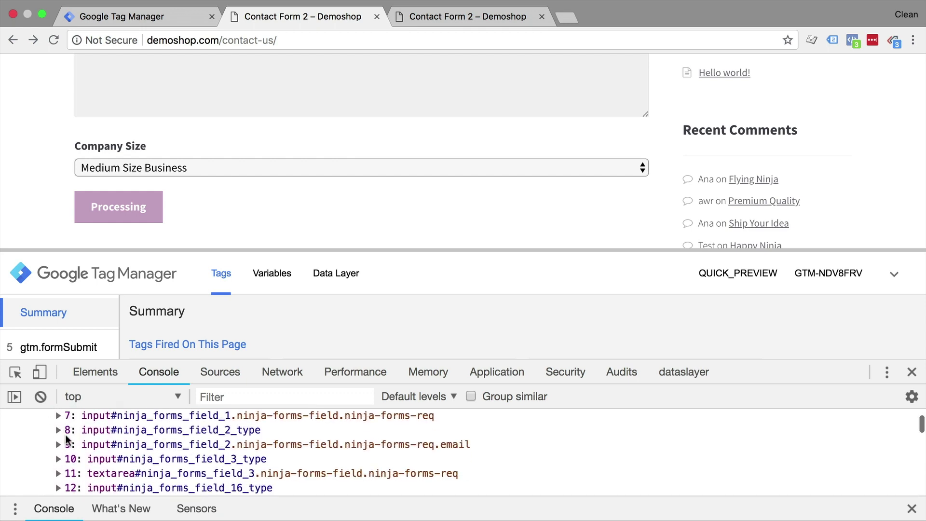
scroll(67, 440, "down", 4)
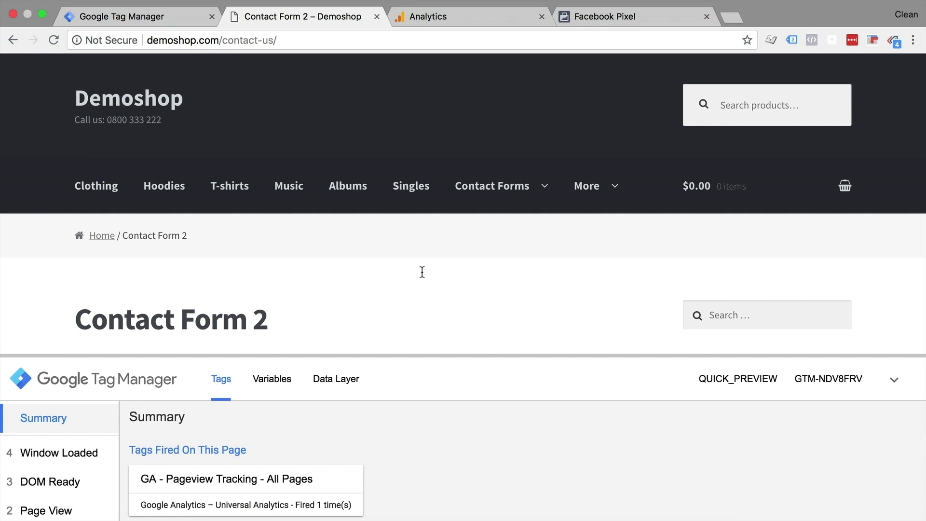
- Autofill name and email, write a test message, and submit the form with Small Business
scroll(421, 273, "down", 5)
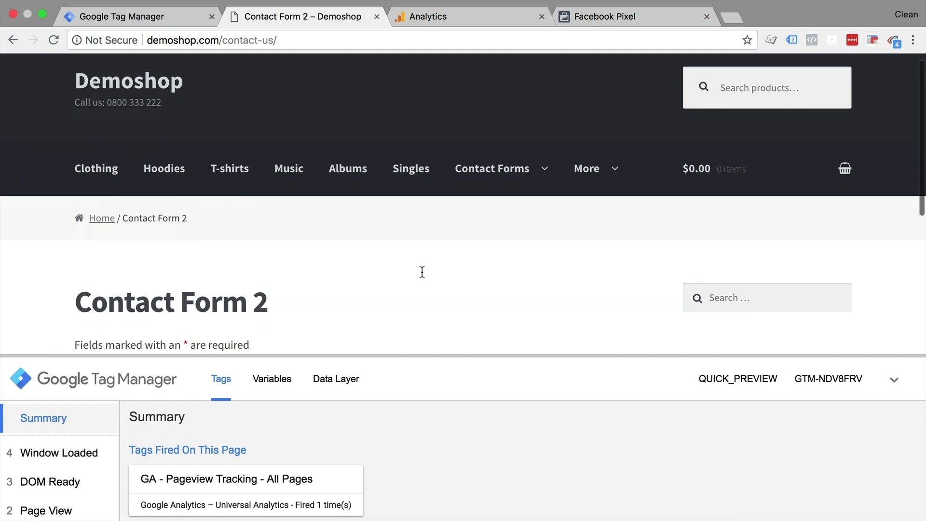
scroll(422, 272, "down", 5)
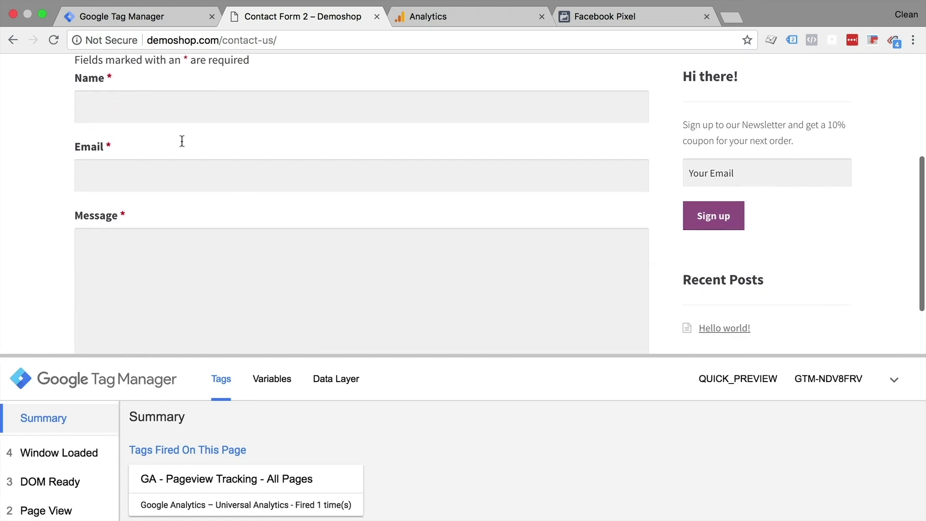
left_click(109, 108)
left_click(101, 135)
left_click(116, 285)
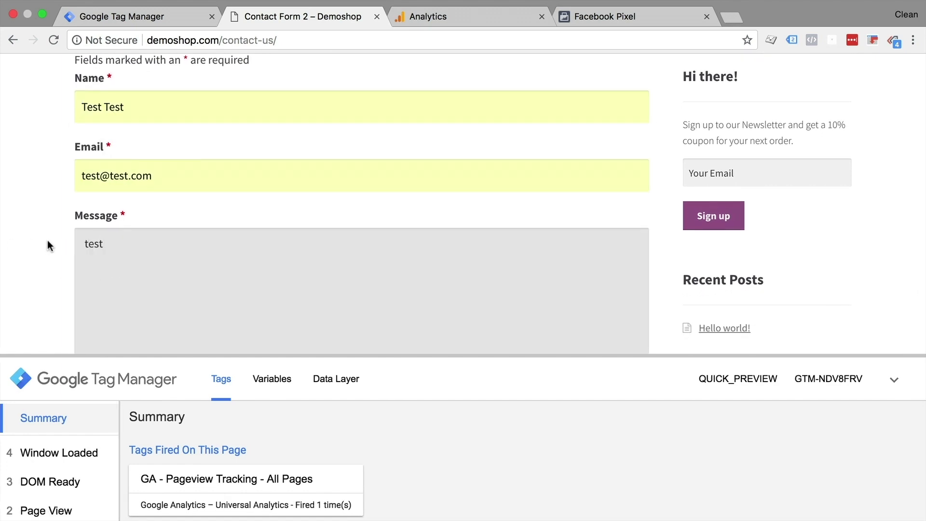
scroll(46, 239, "down", 5)
left_click(115, 230)
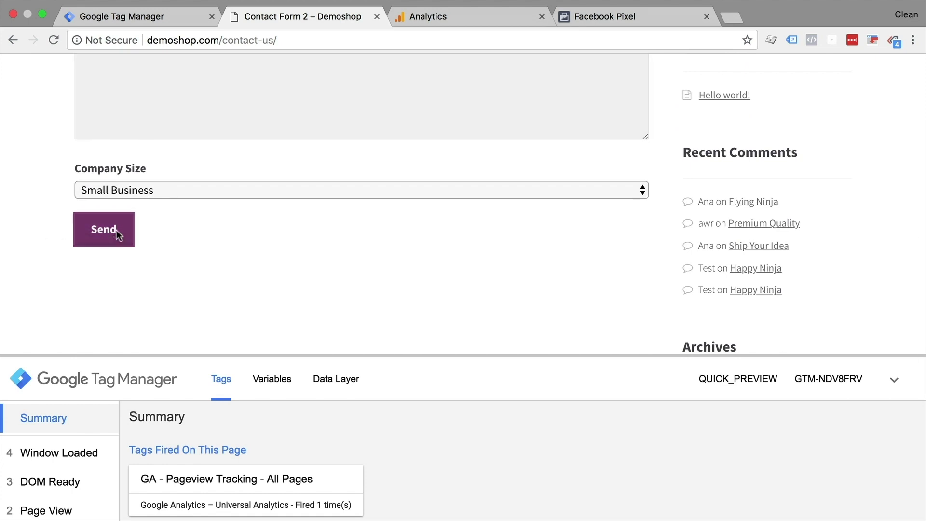
- Confirm GA - Event - Contact Us submit fired on gtm.formSubmit in the preview pane
left_click(275, 16)
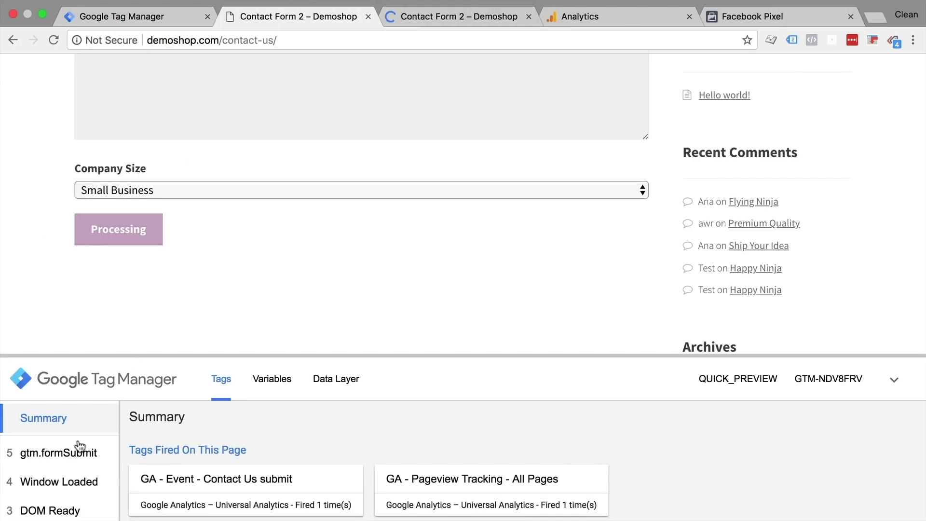
left_click(59, 458)
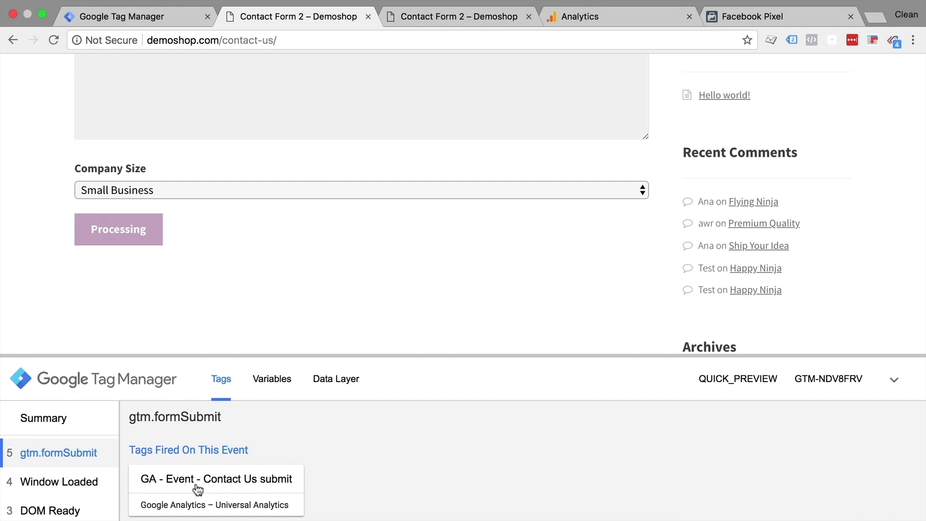
left_click(588, 19)
- Verify the Form Submit / Contact Us event in Real-Time > Events, then return to Demoshop
left_click(64, 248)
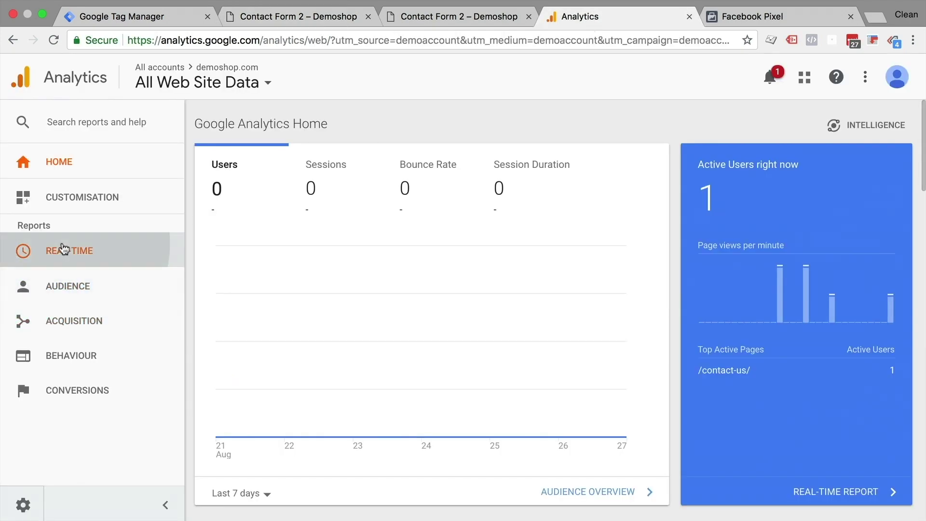
left_click(58, 375)
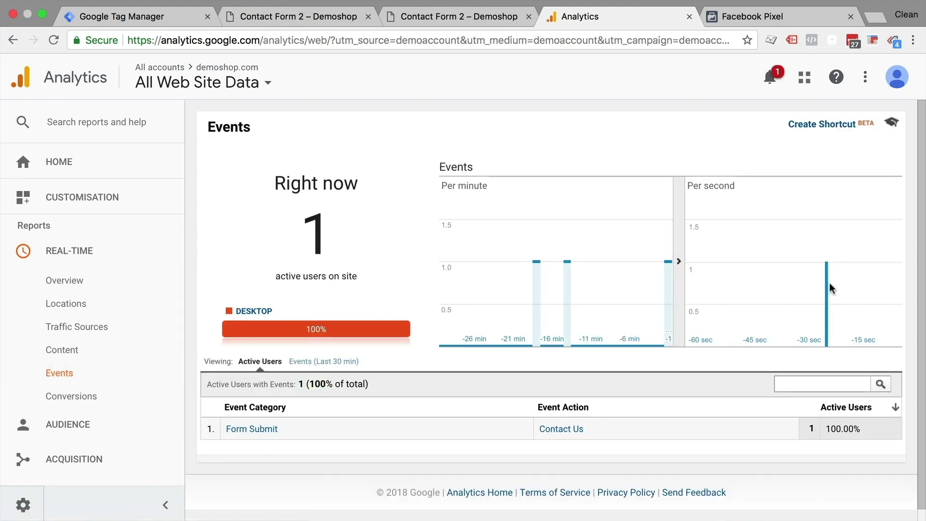
left_click(286, 19)
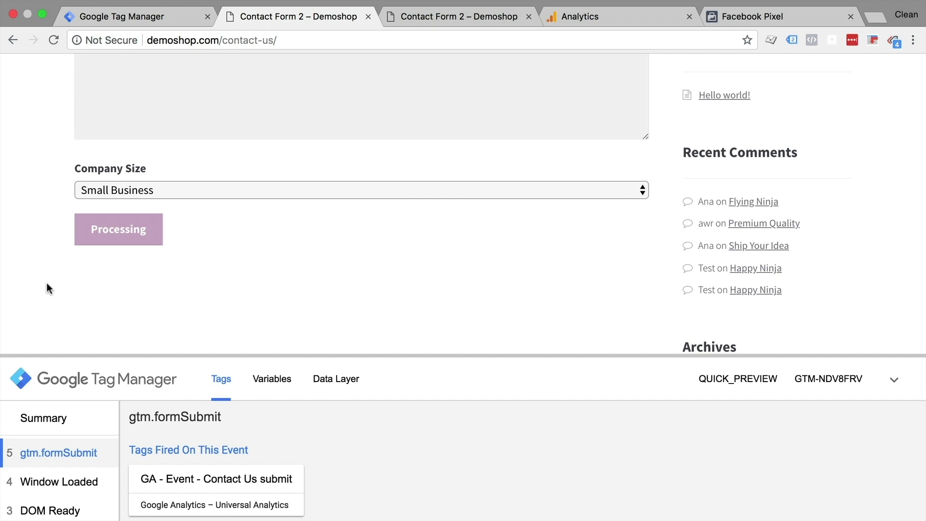
- Review the test form's name, email and message fields
scroll(47, 285, "up", 3)
scroll(58, 277, "down", 2)
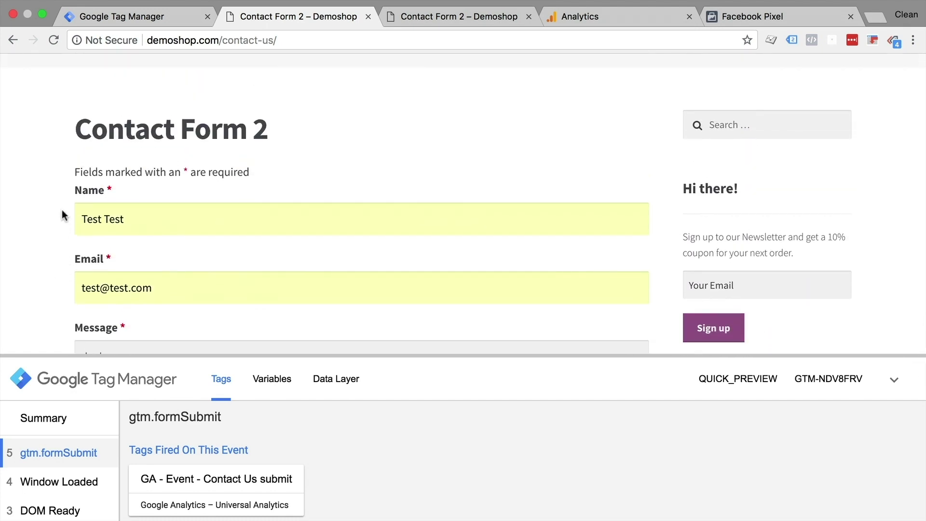
scroll(62, 210, "down", 2)
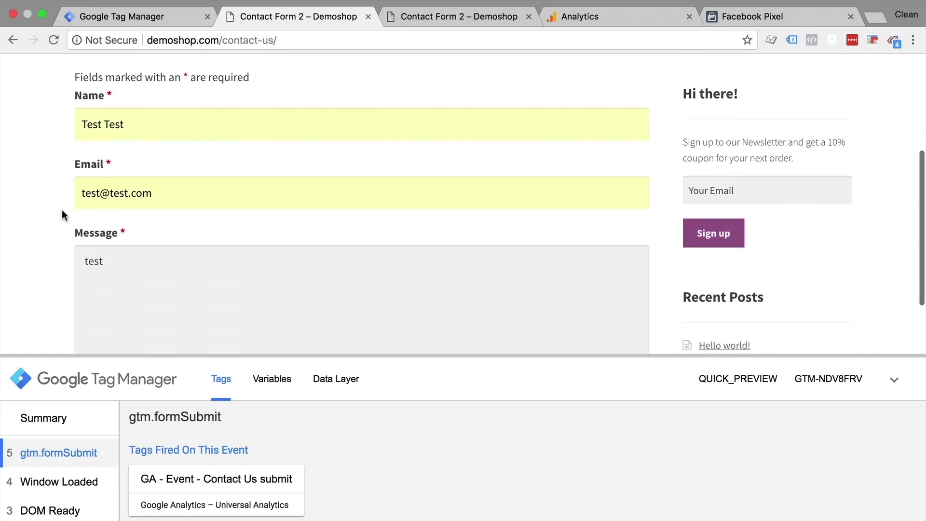
left_click(119, 190)
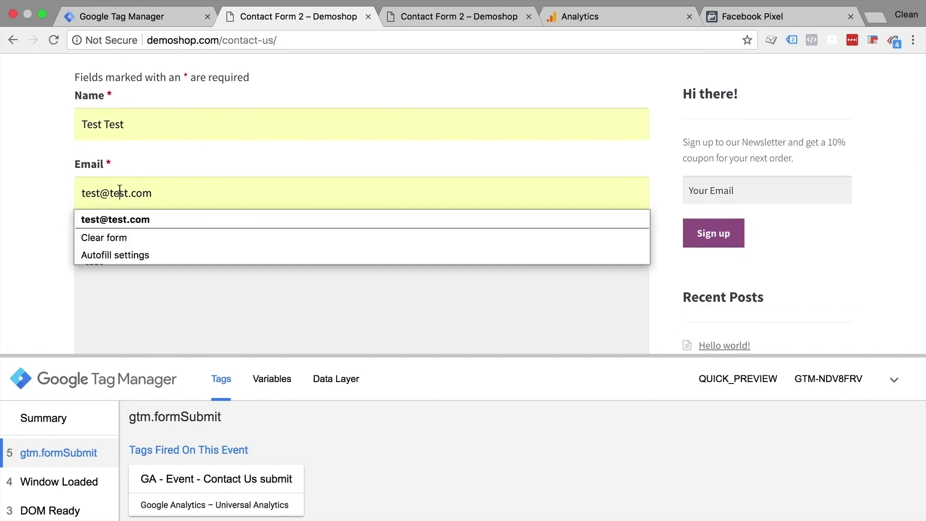
left_click(49, 205)
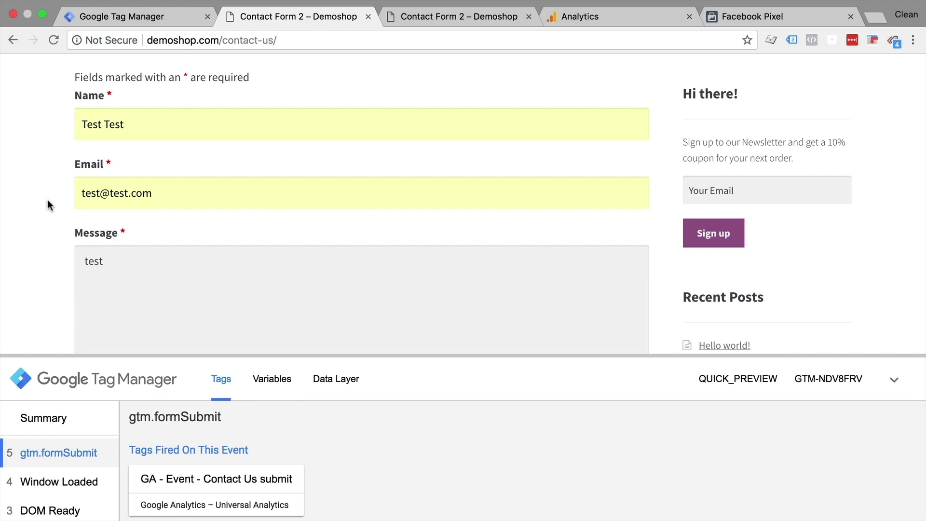
scroll(48, 201, "down", 3)
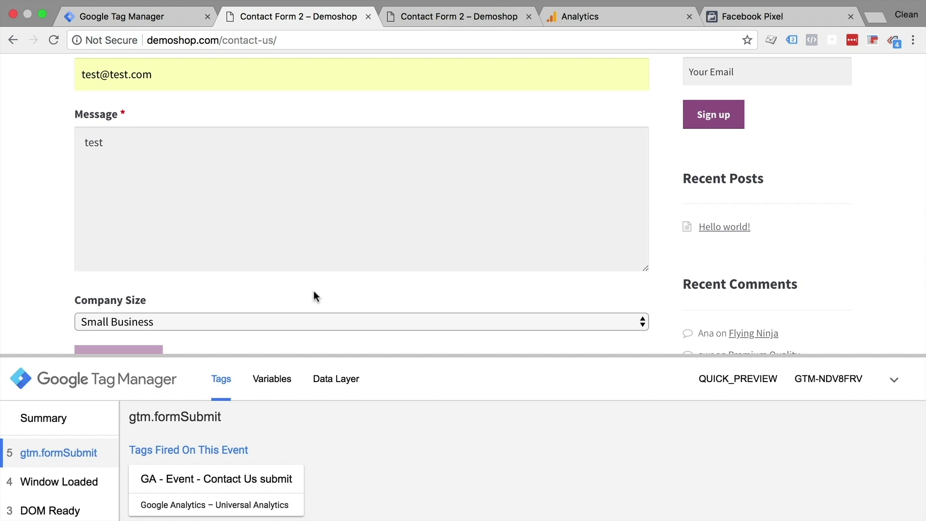
double_click(160, 165)
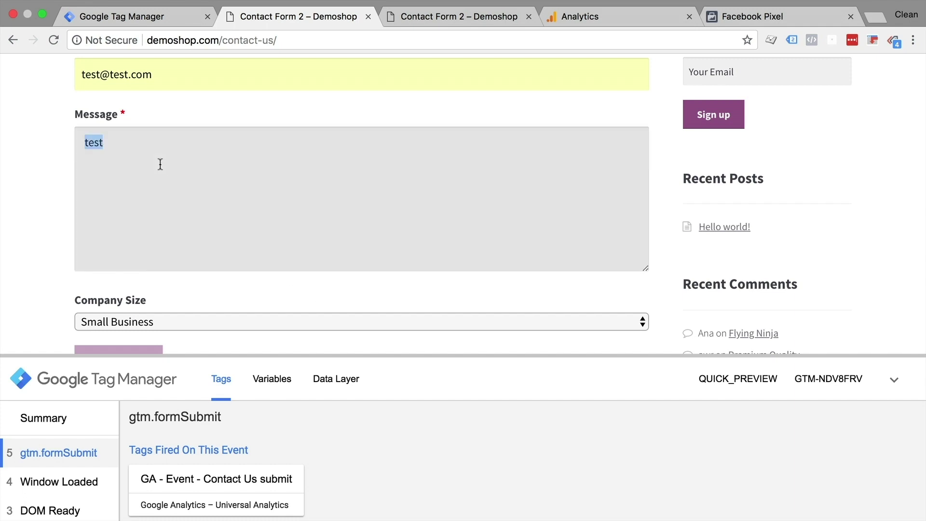
scroll(160, 165, "down", 5)
- Keep Small Business as the Company Size selection
left_click(172, 110)
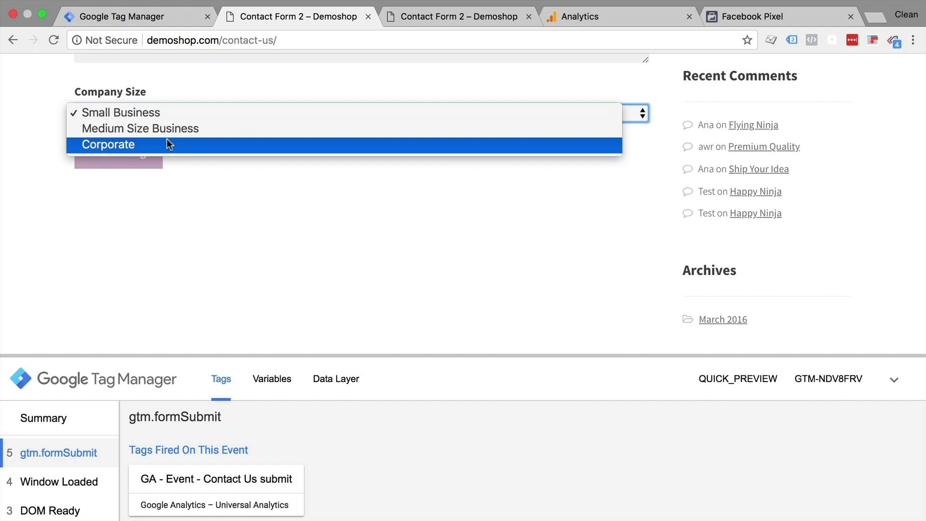
left_click(193, 213)
scroll(193, 213, "up", 2)
scroll(194, 214, "up", 1)
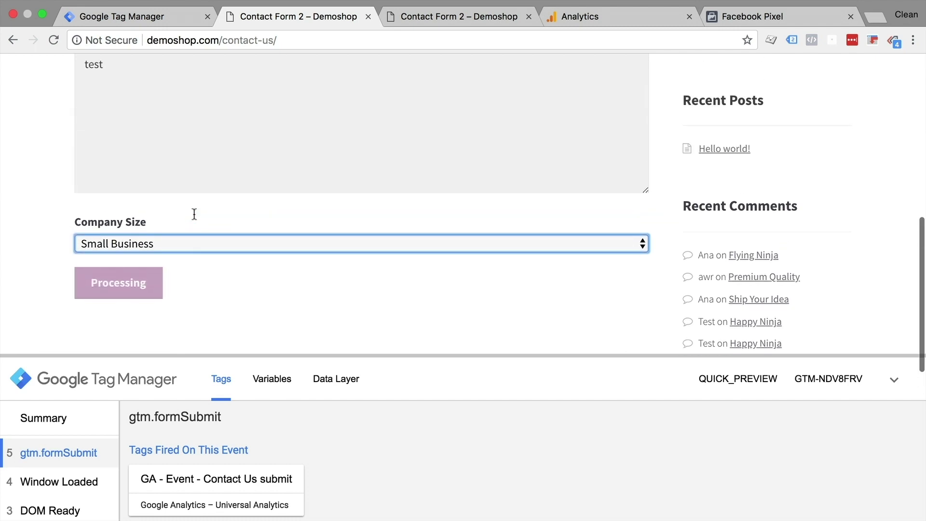
- Inspect the form - Contact Us trigger on Form ID ninja_forms_form_1, then return to the preview
left_click(140, 17)
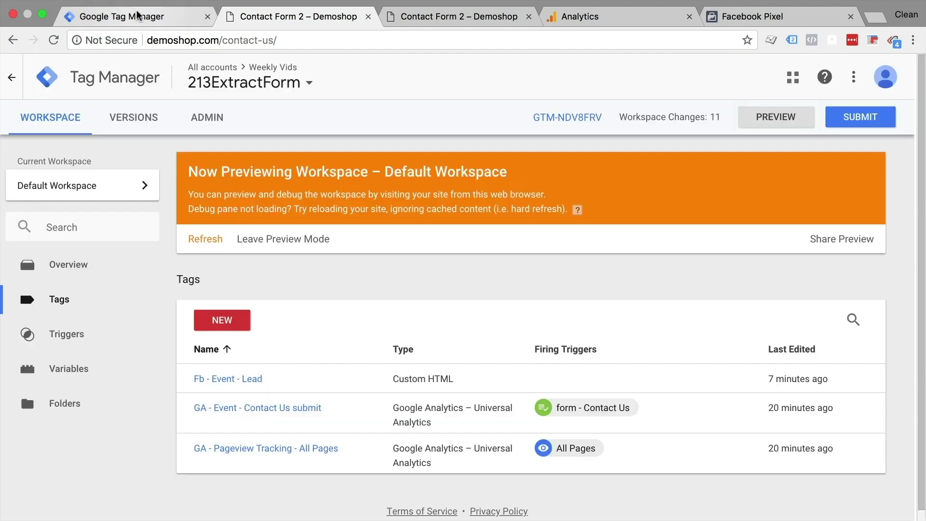
left_click(75, 346)
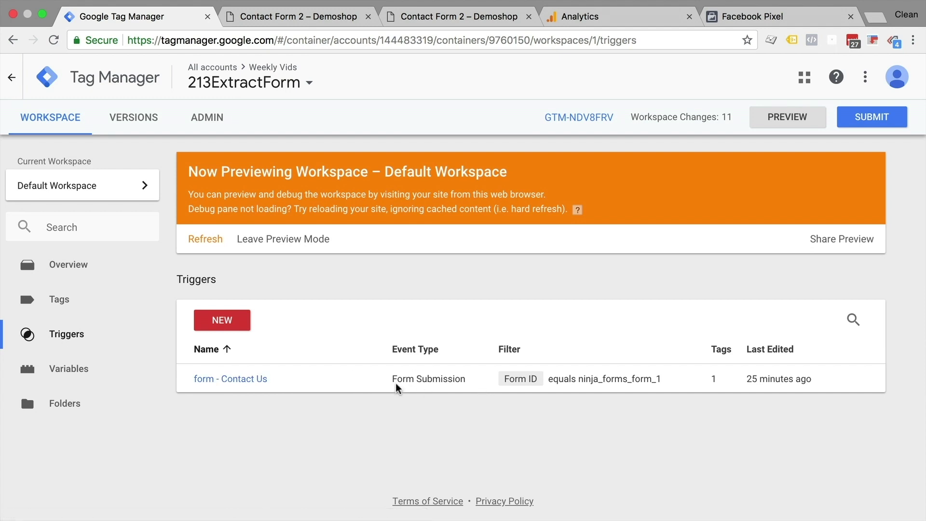
left_click(315, 15)
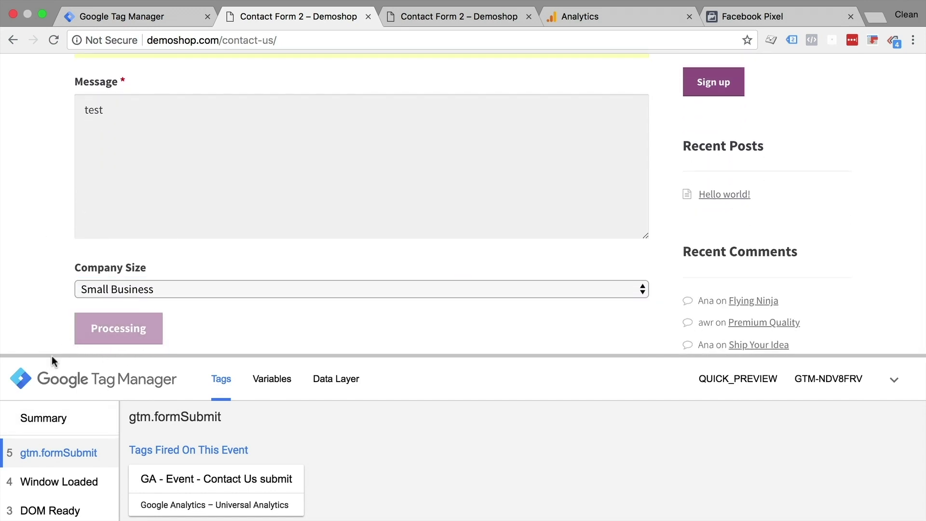
- Check dlv - Business Size in the GA event tag's variables, then view the gtm.formSubmit data layer
left_click_drag(52, 356, 63, 188)
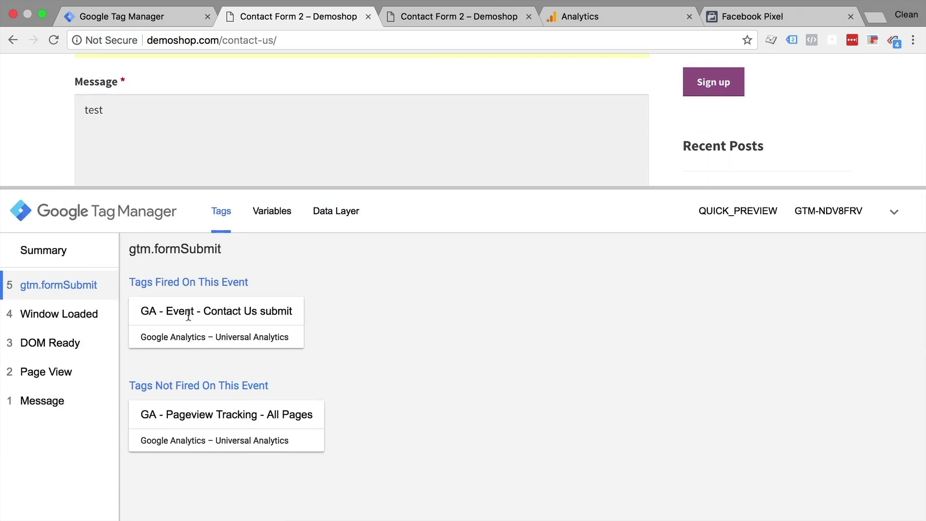
left_click(227, 313)
scroll(225, 337, "down", 5)
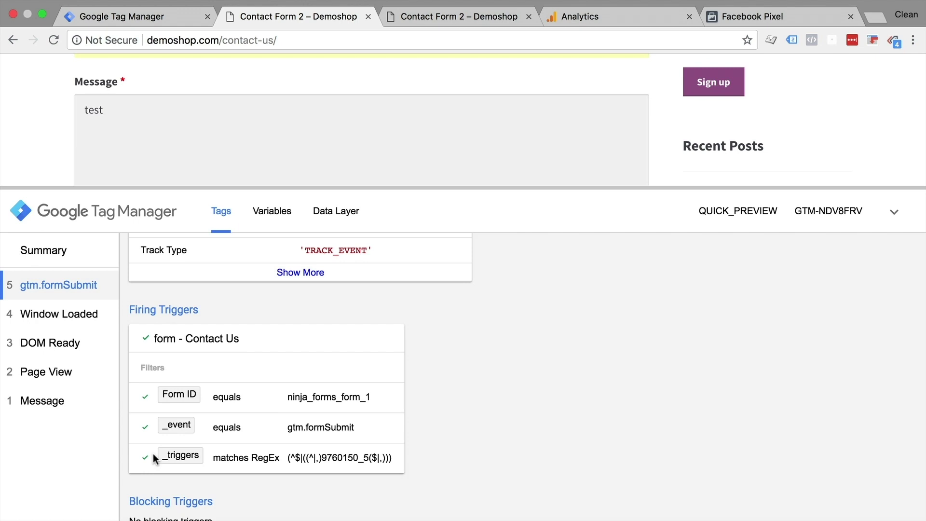
left_click(265, 221)
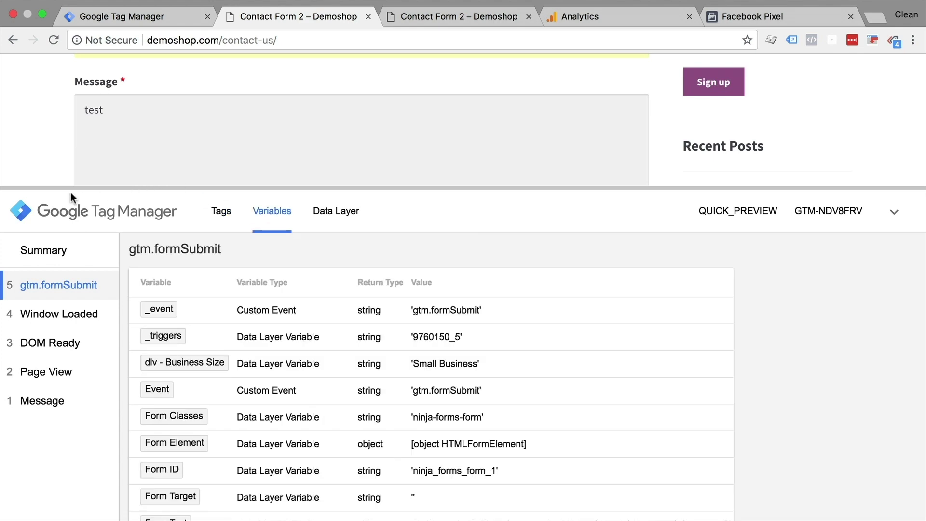
scroll(216, 407, "down", 3)
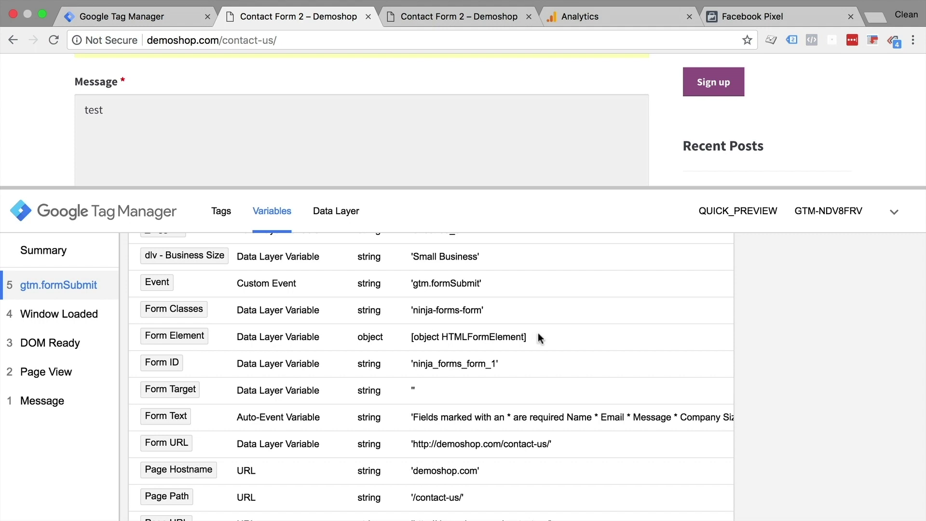
left_click(345, 214)
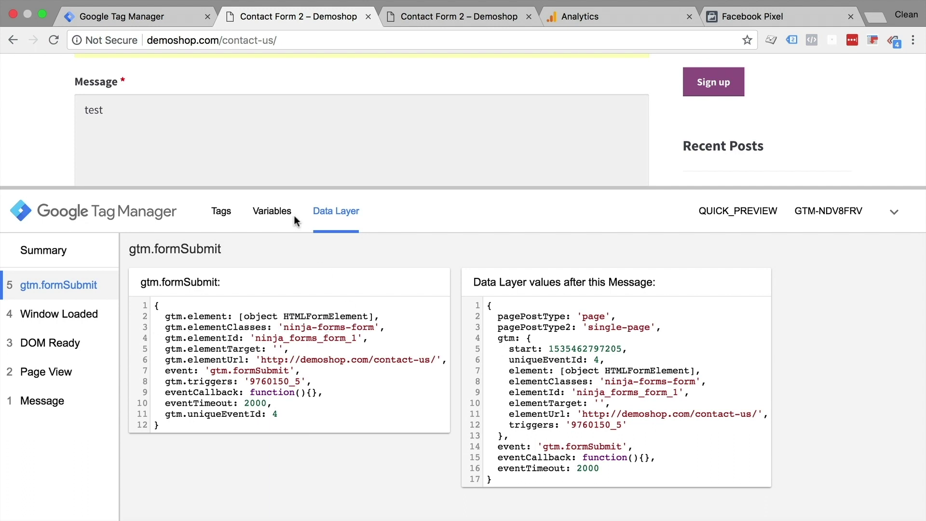
left_click(263, 215)
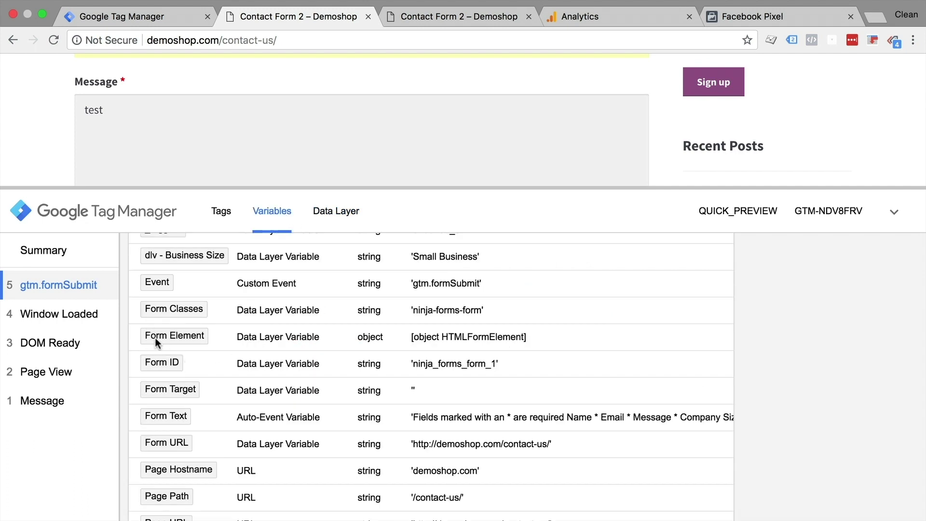
left_click(335, 213)
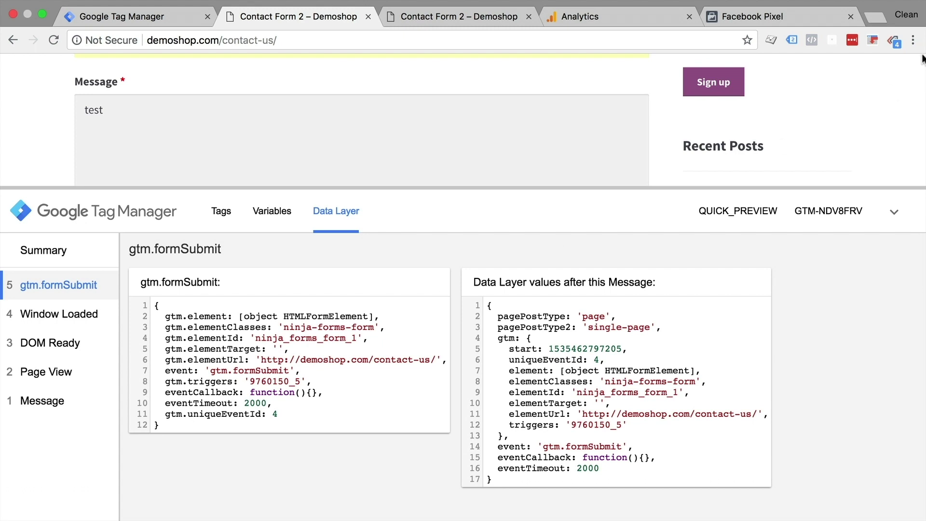
left_click(913, 40)
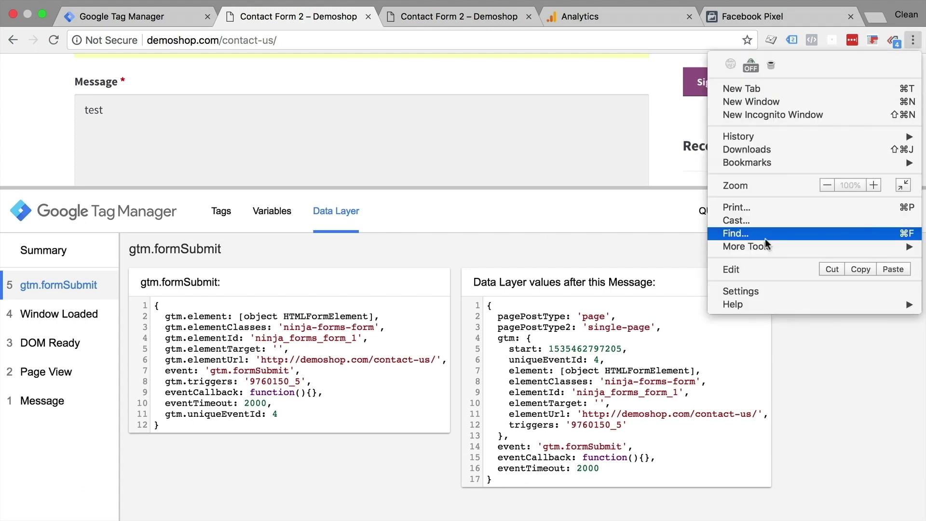
- Open Developer Tools, evaluate dataLayer in the console, and expand the array
mouse_move(761, 246)
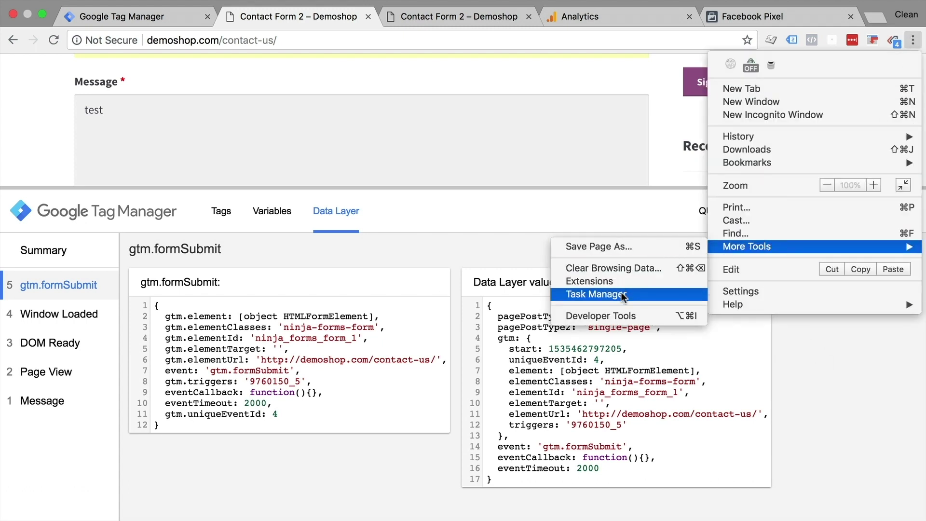
left_click(600, 316)
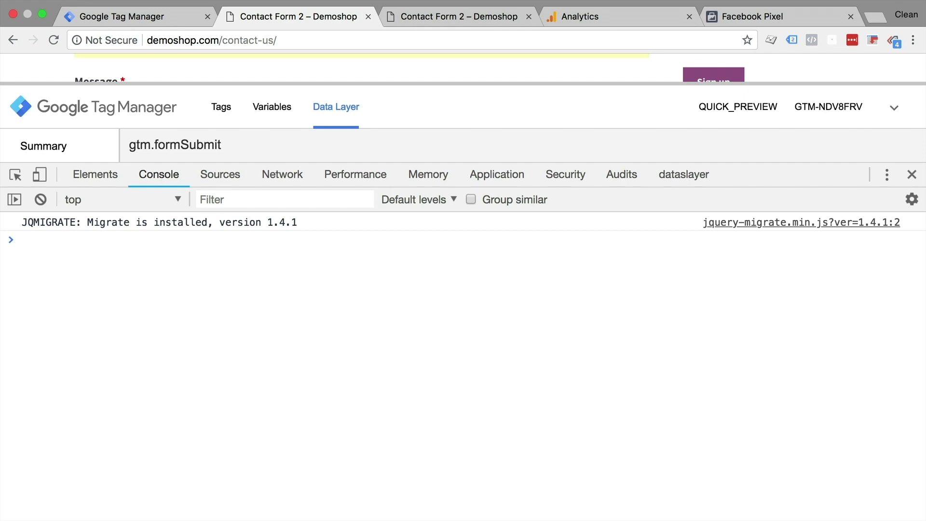
type("dataLayer")
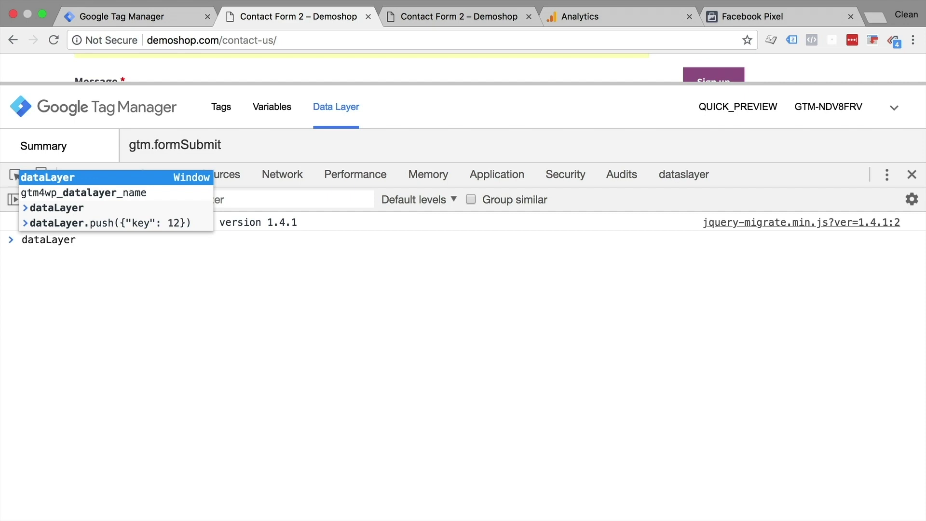
key("Return")
key("Return")
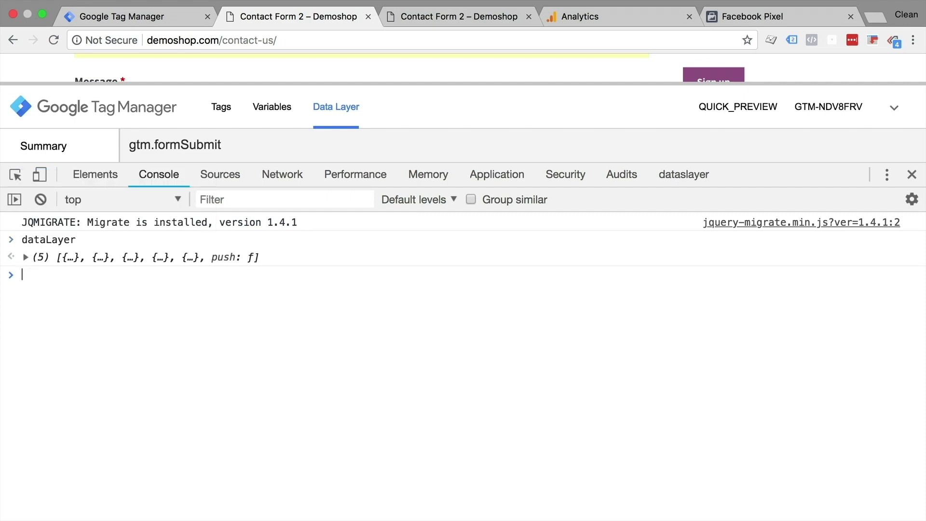
left_click(24, 258)
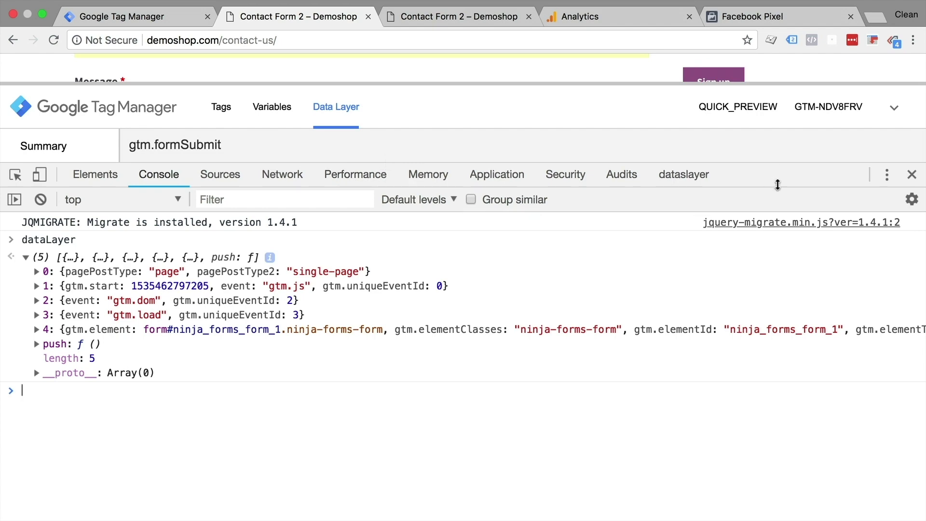
- Expand the dataLayer's gtm.formSubmit entry and its gtm.element into the form's inputs
left_click_drag(779, 169, 735, 368)
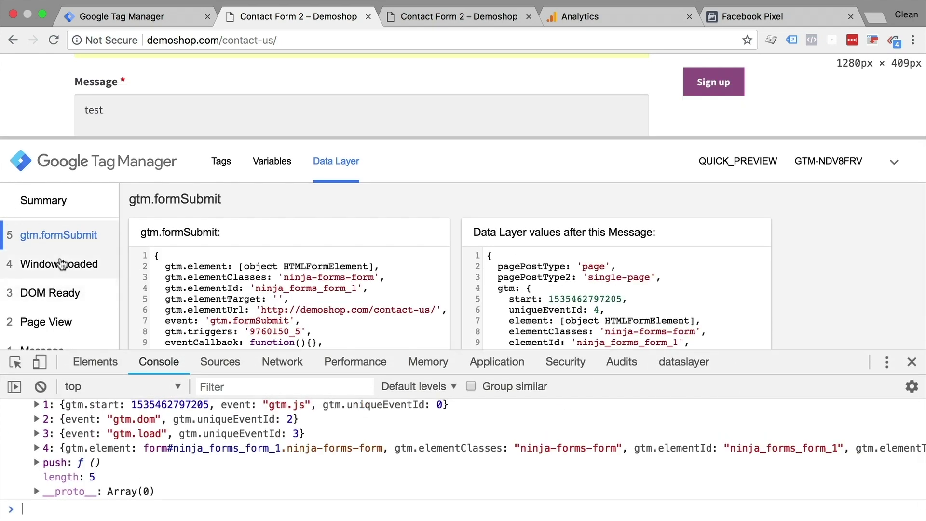
scroll(61, 276, "down", 1)
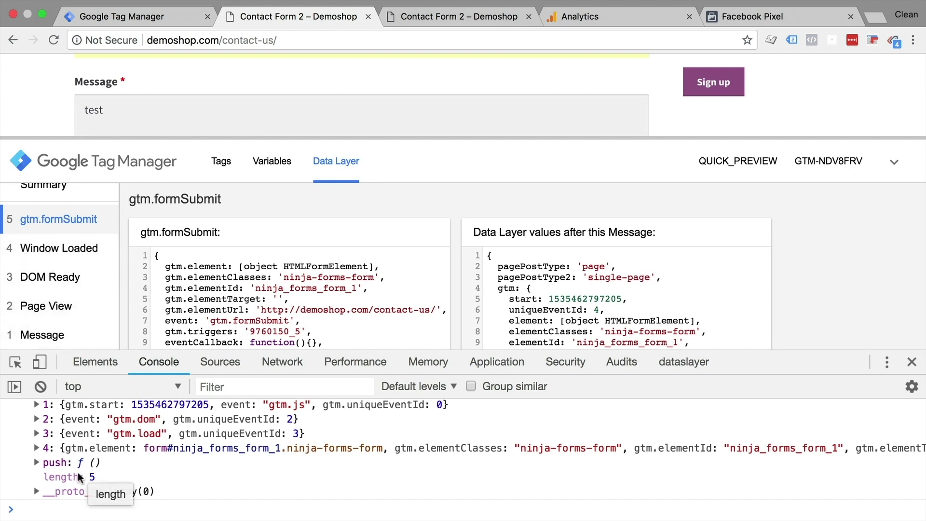
scroll(93, 456, "up", 1)
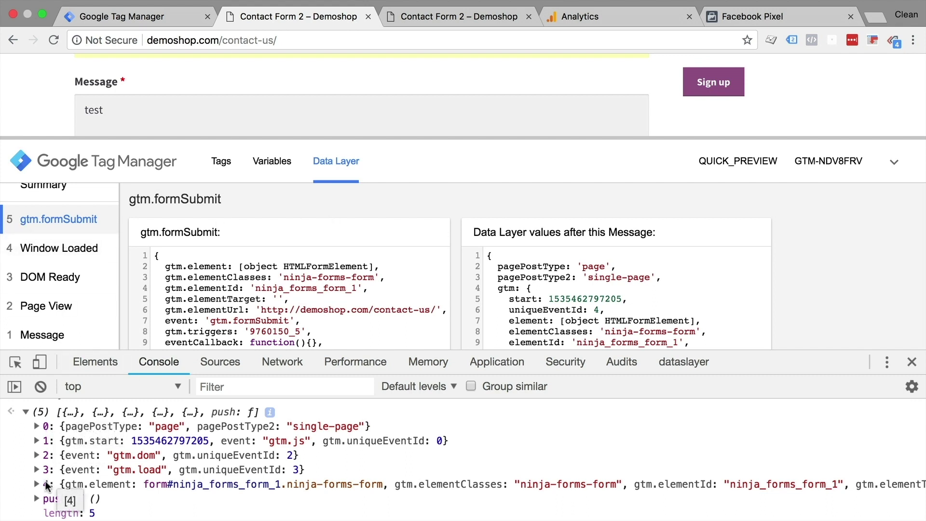
left_click_drag(47, 350, 46, 163)
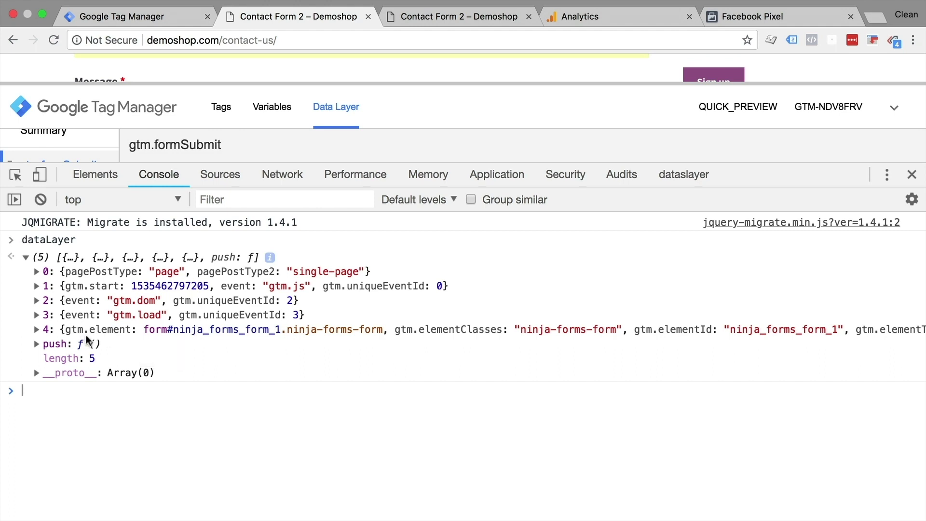
left_click(37, 329)
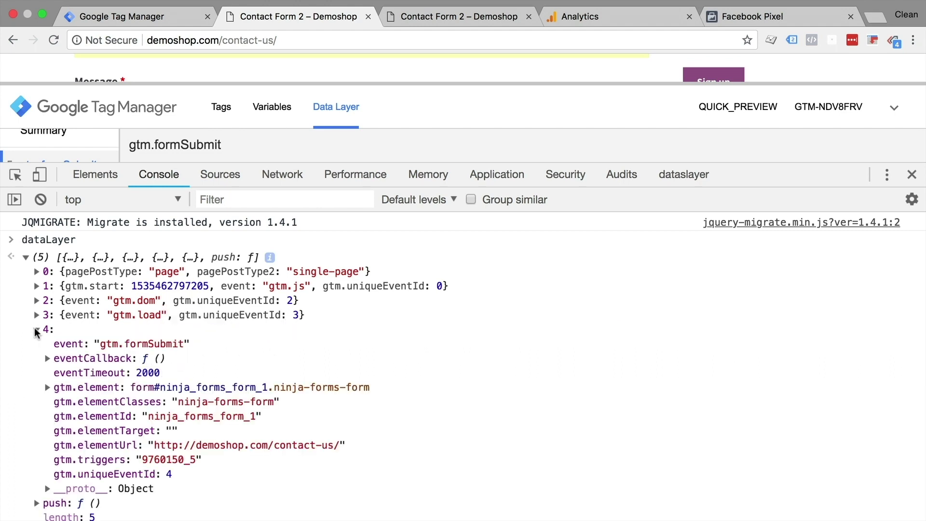
scroll(116, 342, "down", 2)
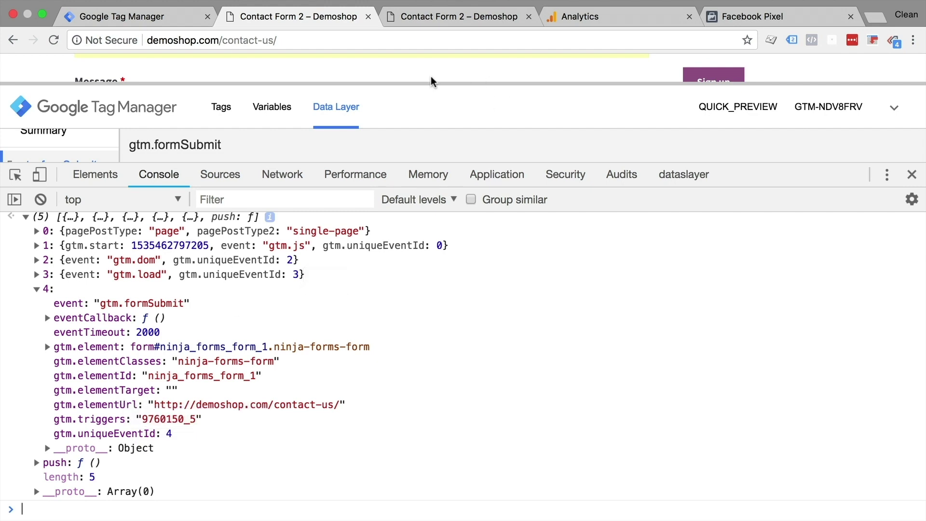
left_click(48, 347)
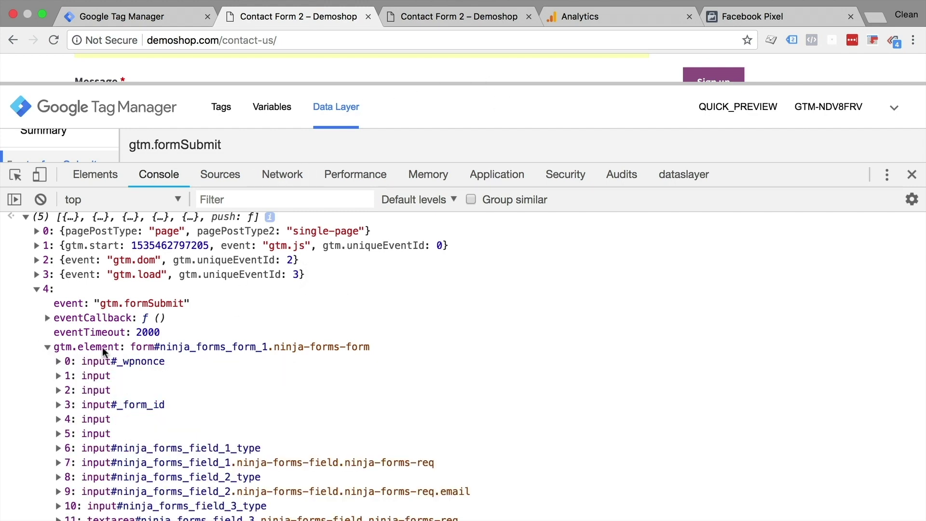
- Scroll through gtm.element's 18 inputs, locating select#ninja_forms_field_16 as entry 14
scroll(103, 351, "down", 5)
scroll(102, 346, "down", 20)
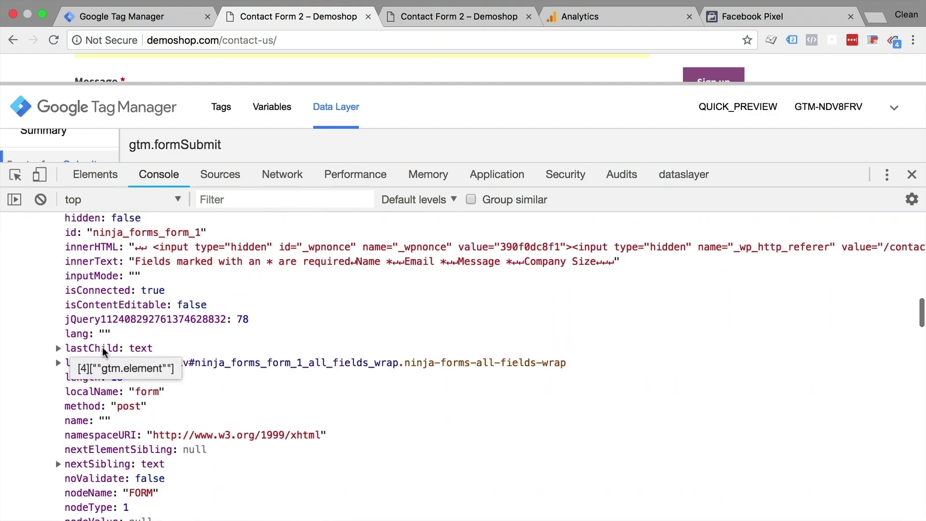
scroll(102, 347, "down", 8)
scroll(102, 347, "up", 17)
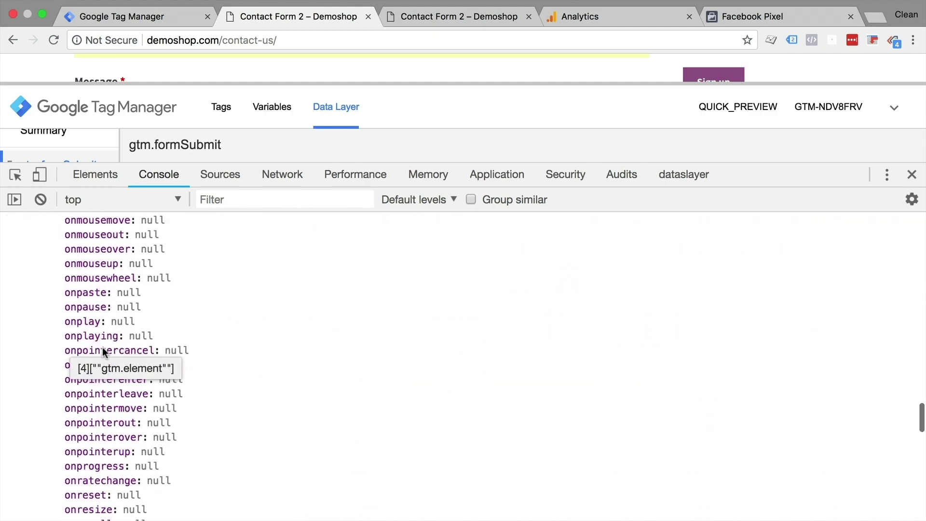
scroll(102, 348, "up", 6)
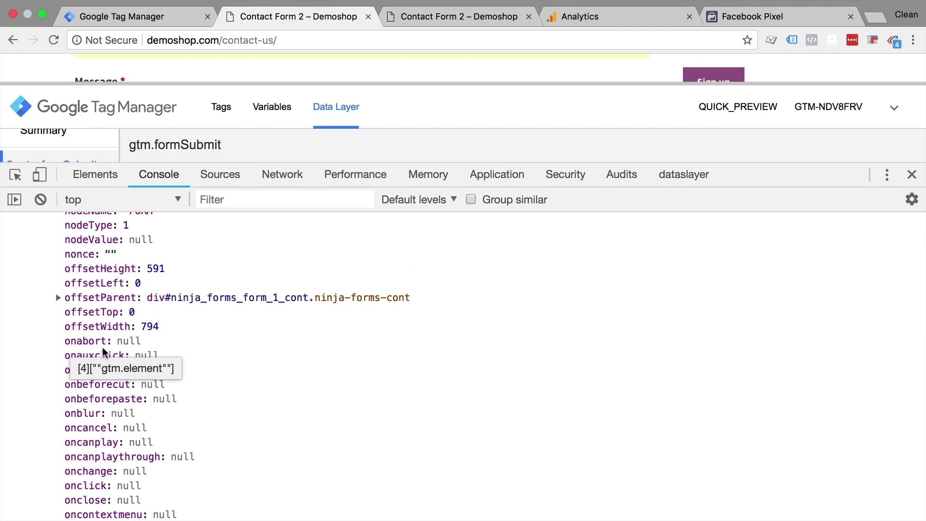
scroll(103, 351, "up", 20)
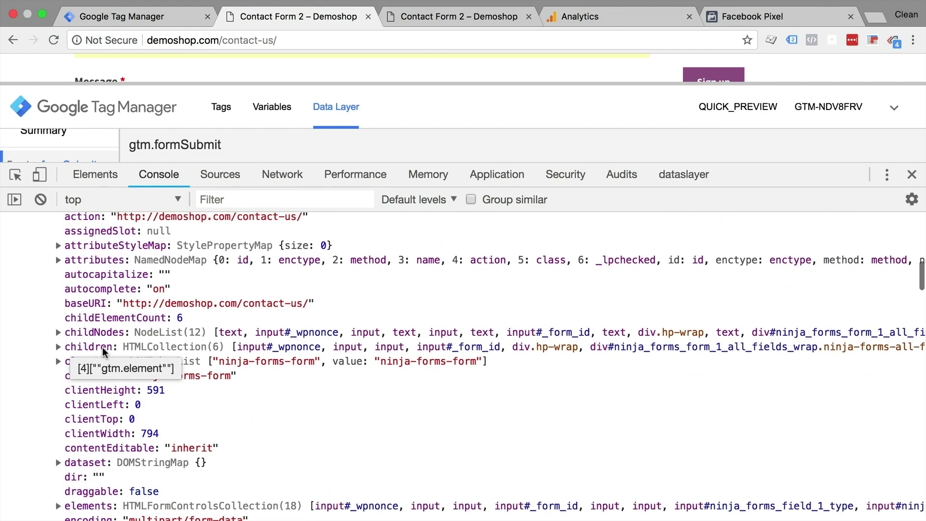
scroll(102, 351, "up", 9)
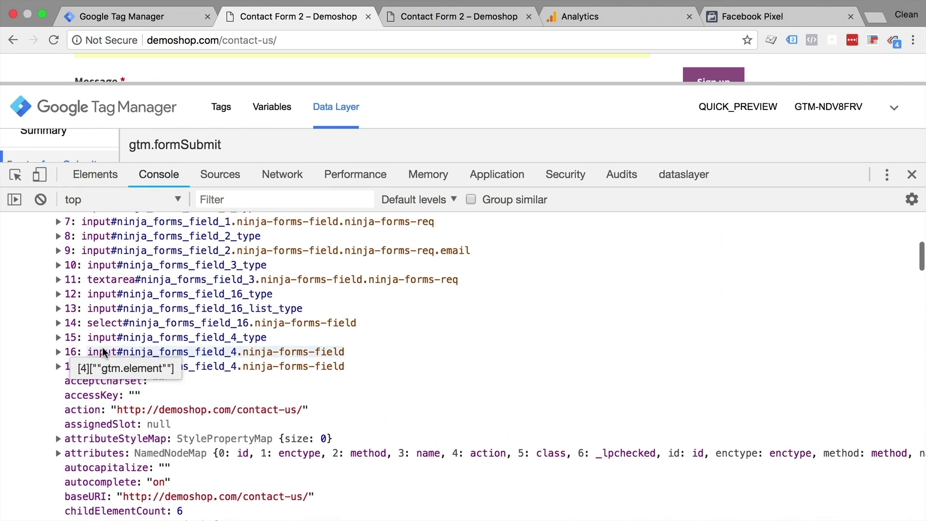
scroll(102, 351, "down", 16)
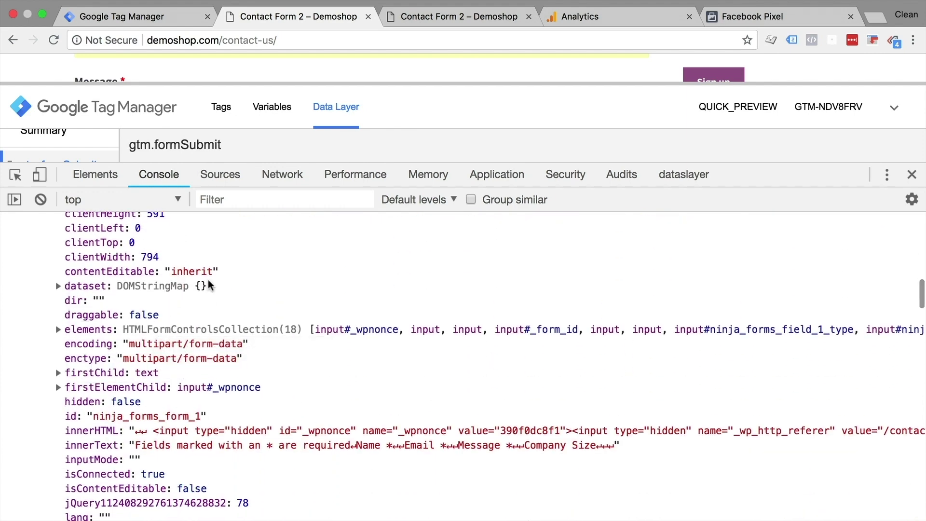
scroll(95, 405, "down", 10)
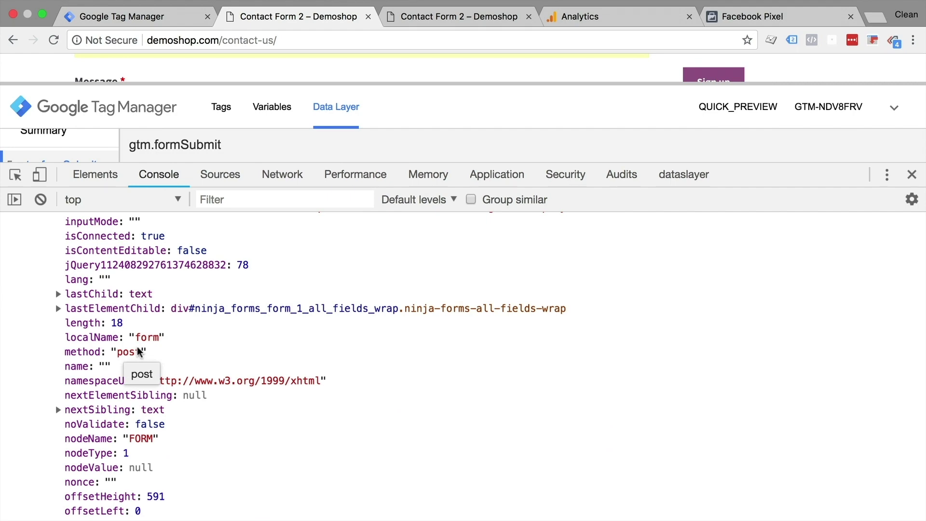
- Collapse the Tag Manager preview pane and scroll the page to the Company Size field
scroll(138, 351, "up", 20)
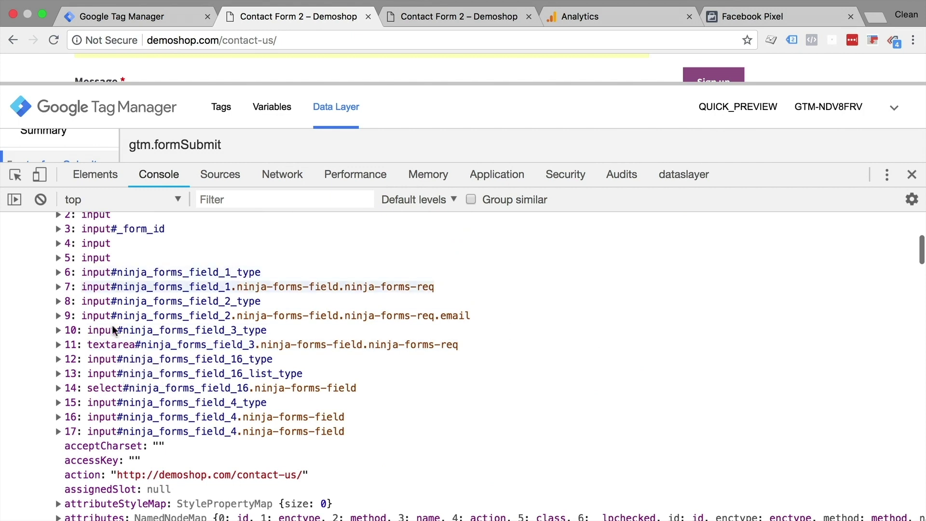
scroll(114, 411, "up", 3)
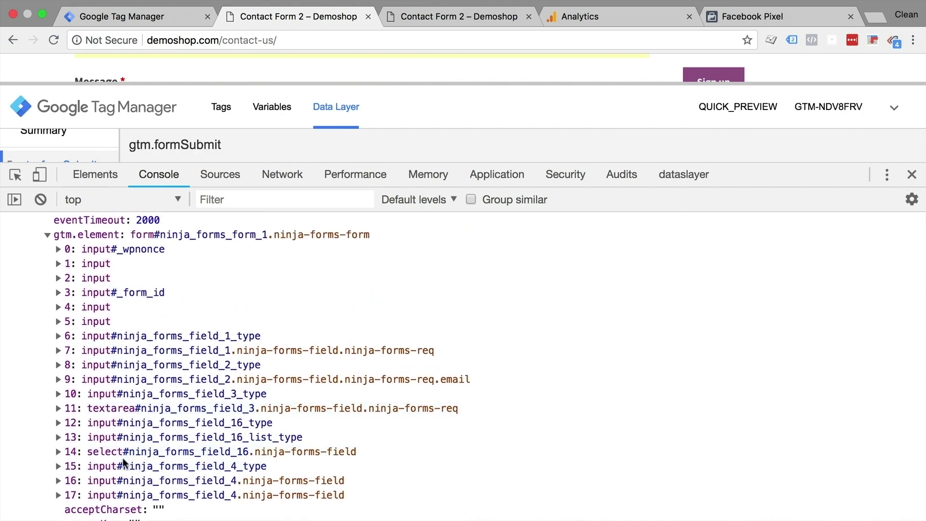
left_click_drag(668, 87, 665, 160)
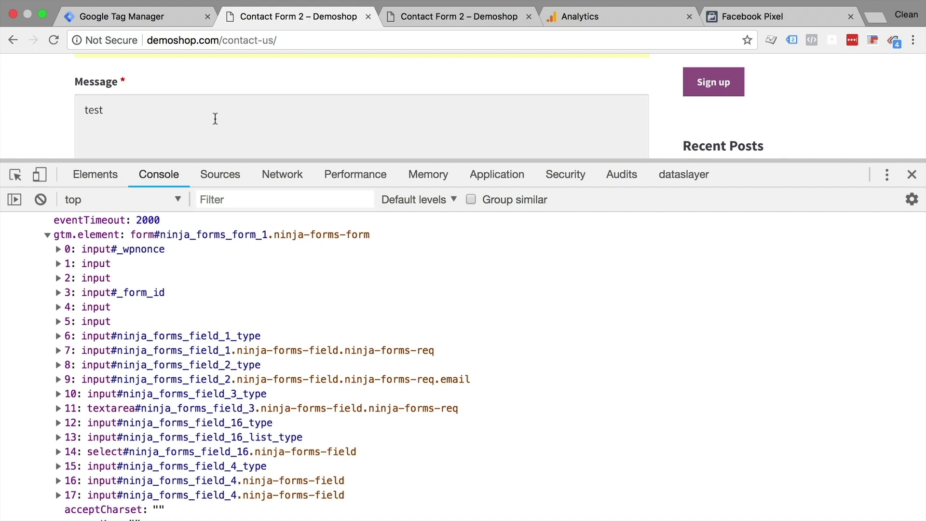
scroll(215, 119, "down", 5)
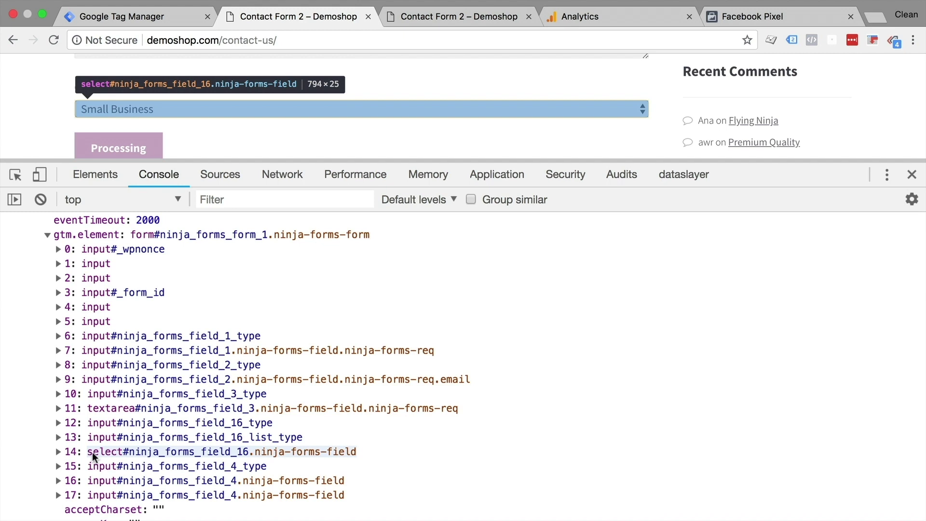
left_click(57, 452)
scroll(98, 448, "down", 3)
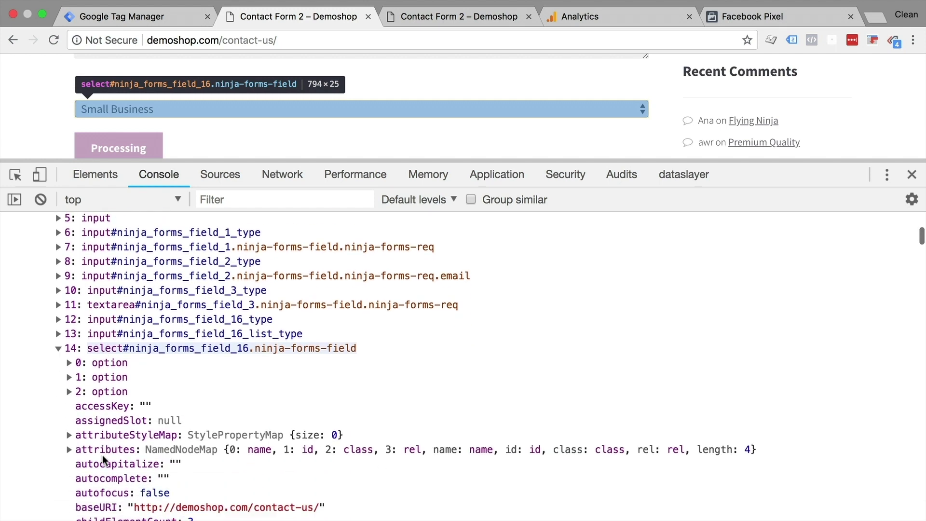
scroll(86, 360, "down", 3)
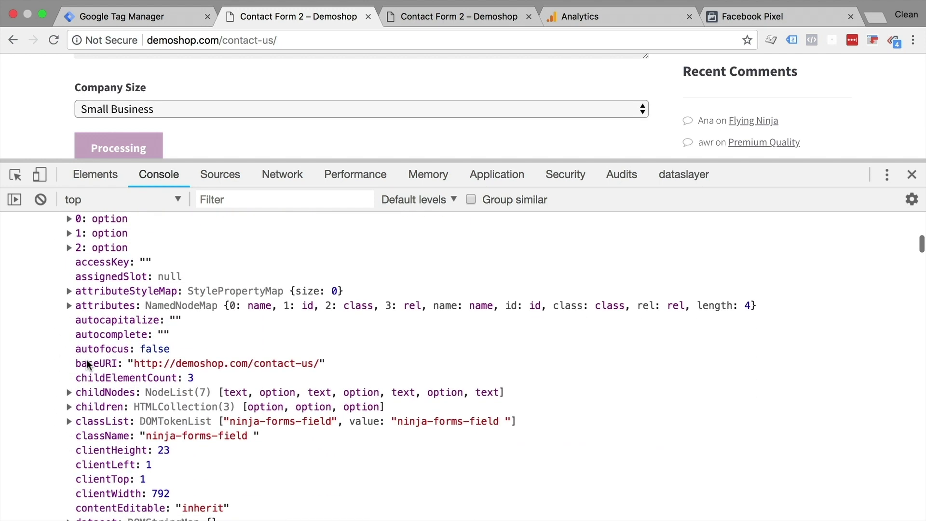
scroll(86, 360, "up", 3)
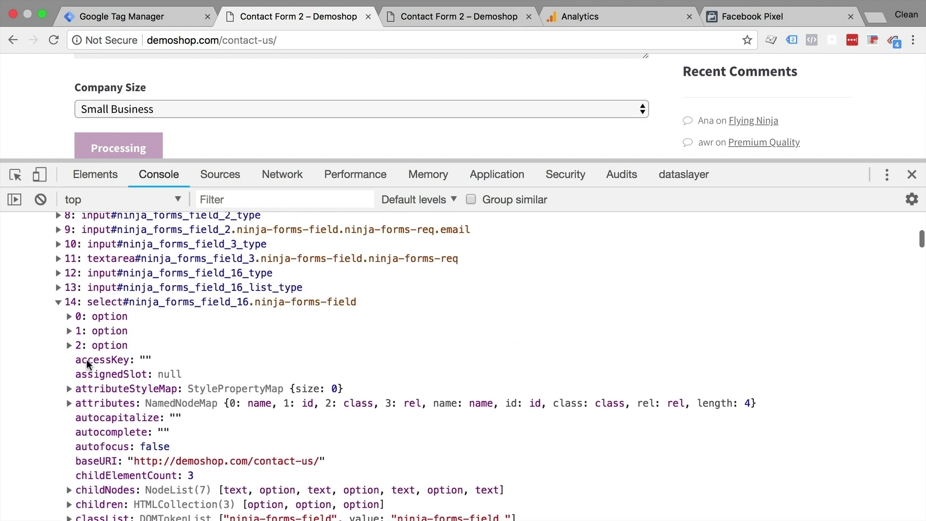
left_click(70, 316)
left_click(70, 316)
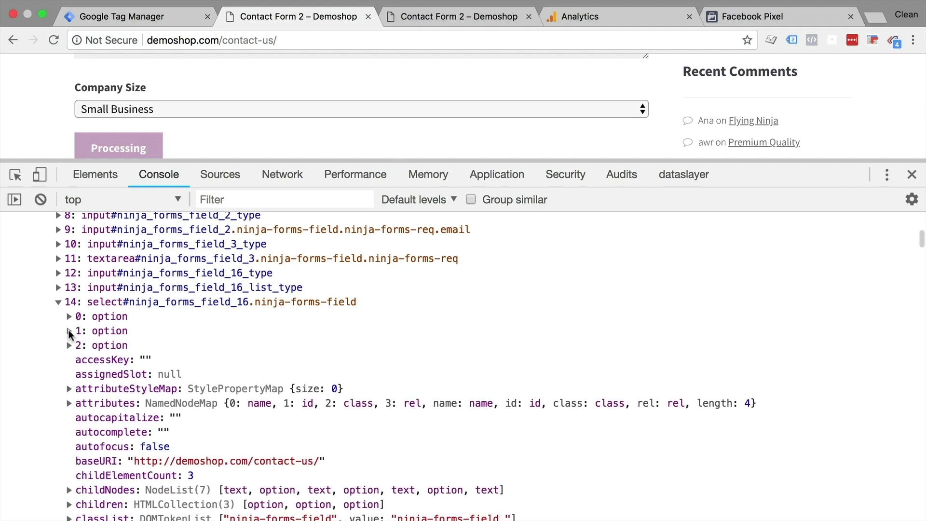
scroll(77, 340, "down", 1)
scroll(135, 369, "down", 3)
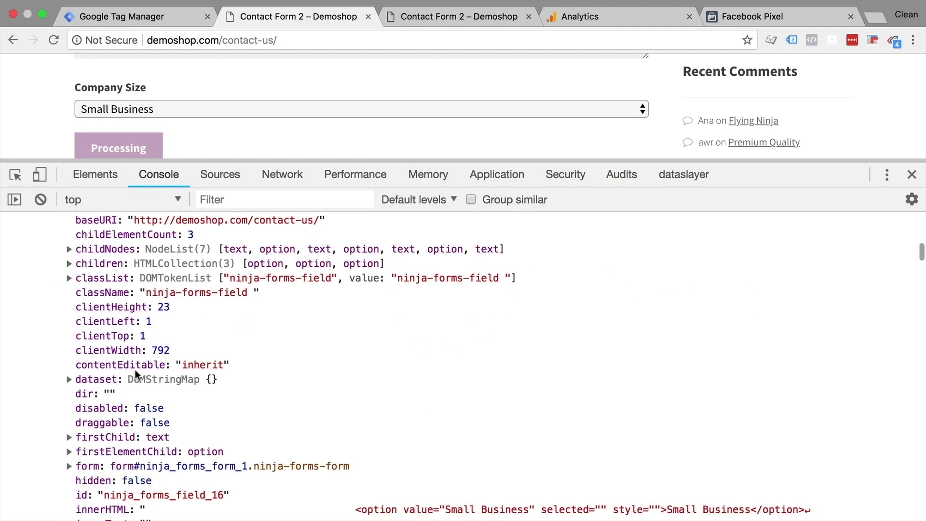
scroll(134, 369, "down", 2)
scroll(134, 369, "down", 1)
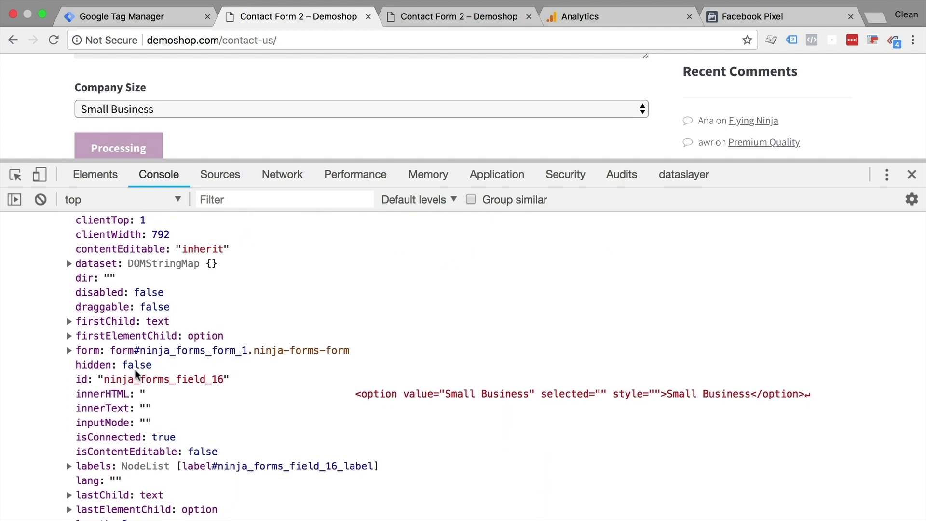
scroll(134, 369, "up", 3)
scroll(124, 318, "down", 3)
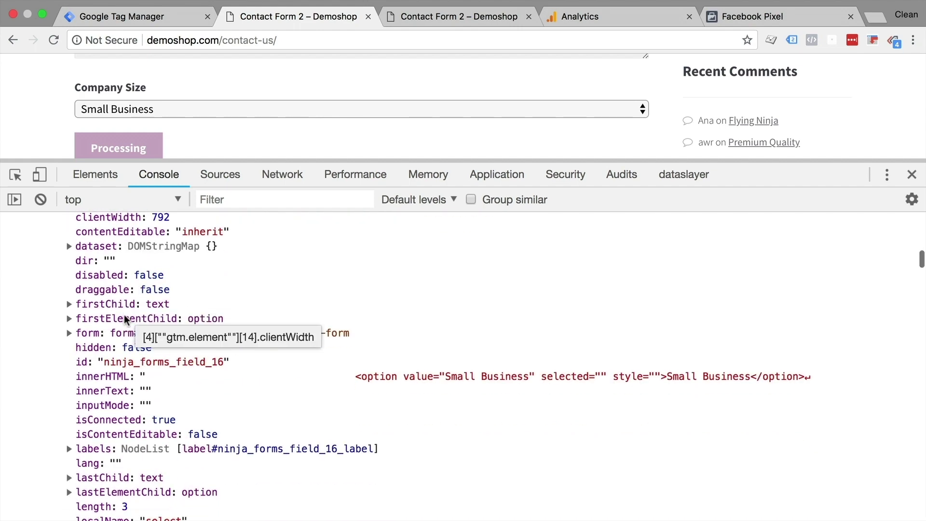
scroll(185, 364, "down", 10)
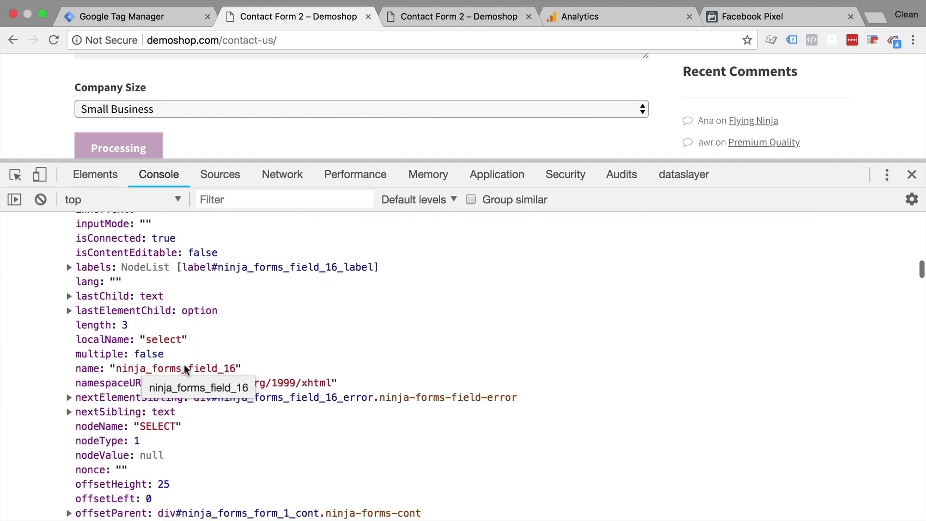
scroll(127, 265, "down", 2)
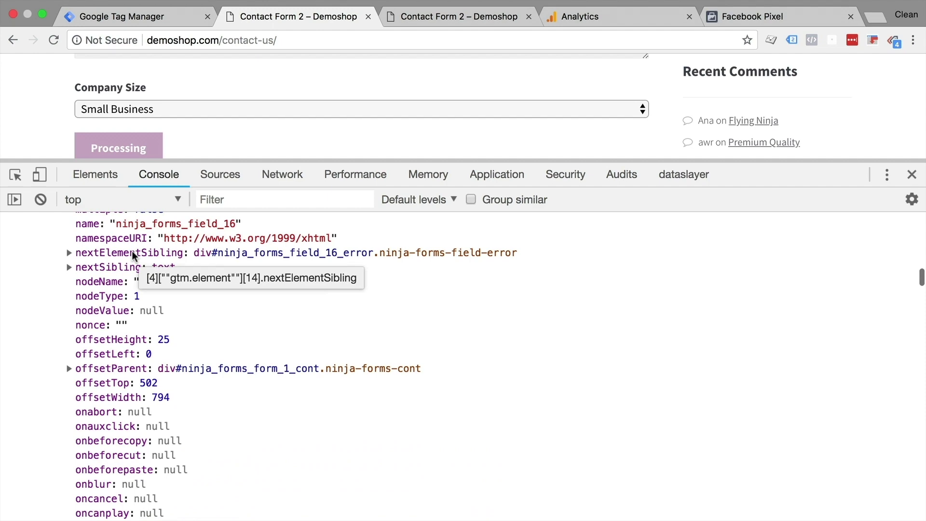
scroll(94, 451, "down", 7)
scroll(95, 454, "down", 15)
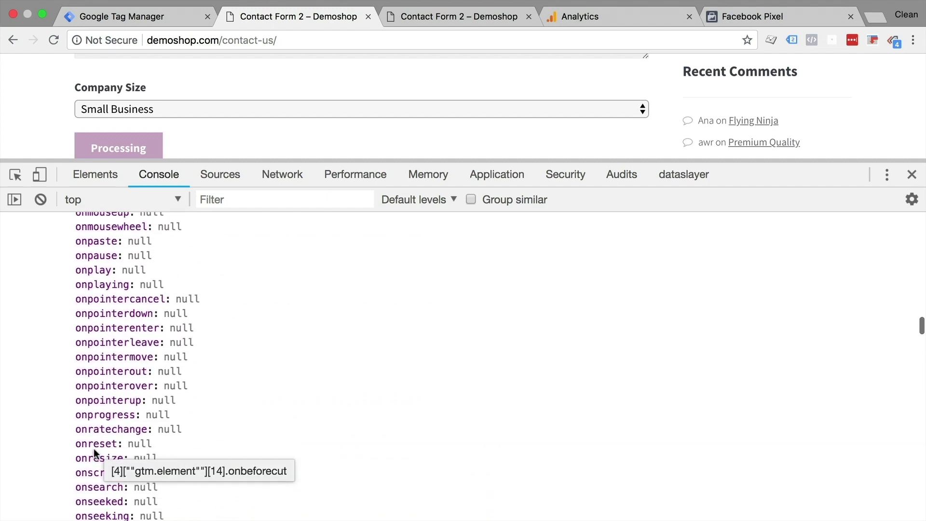
scroll(93, 451, "down", 12)
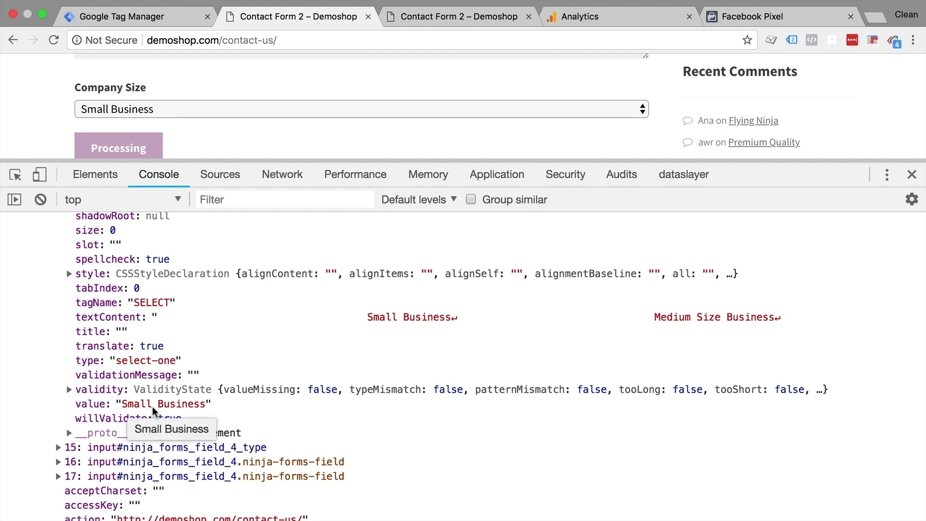
scroll(151, 406, "up", 20)
scroll(152, 407, "up", 20)
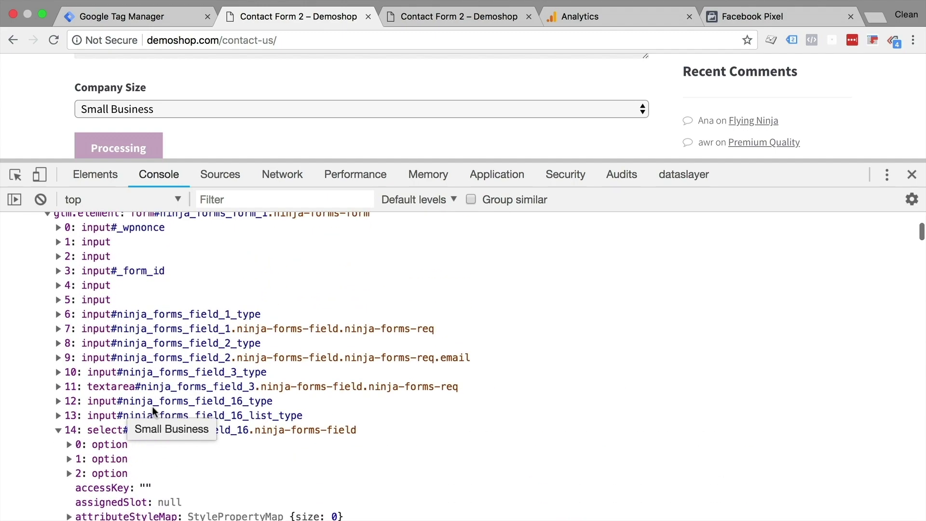
left_click(121, 19)
- Create a Data Layer Variable titled 'dlv - Business Size', then go back to the Demoshop console
left_click(70, 372)
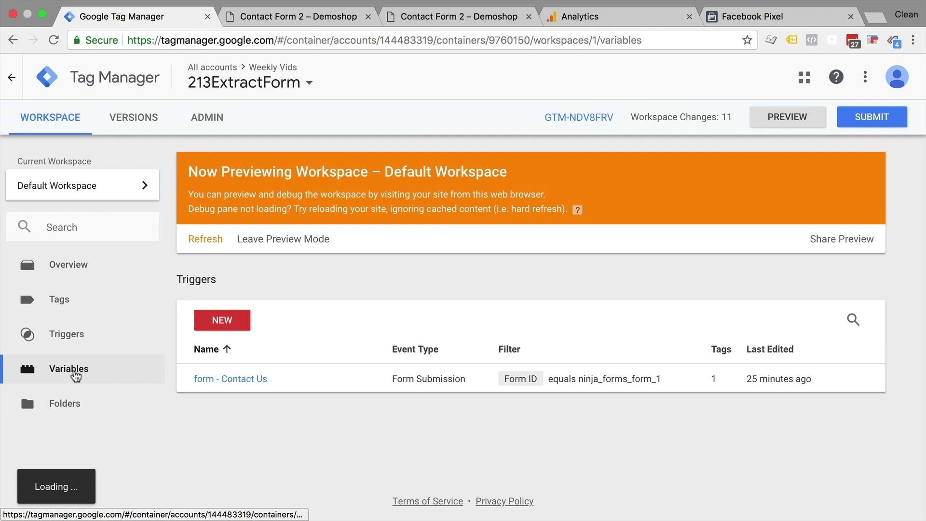
scroll(348, 396, "down", 7)
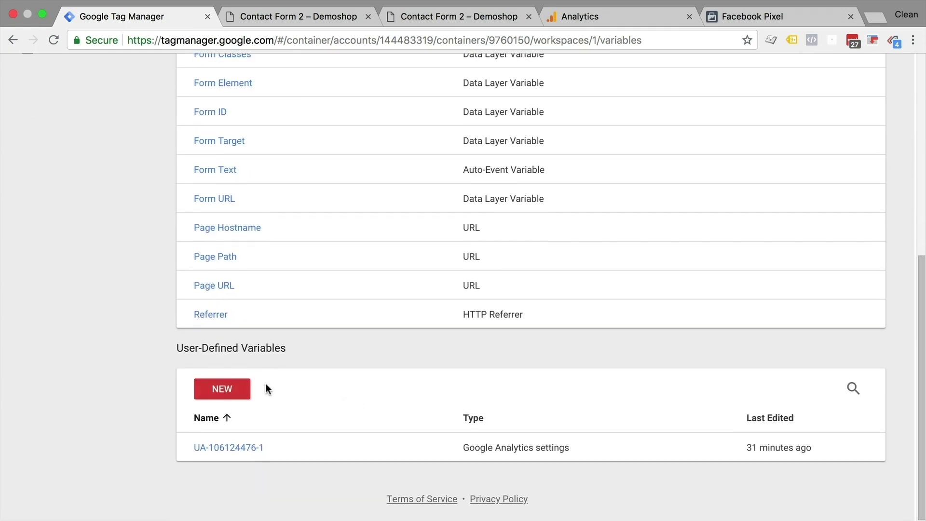
left_click(240, 397)
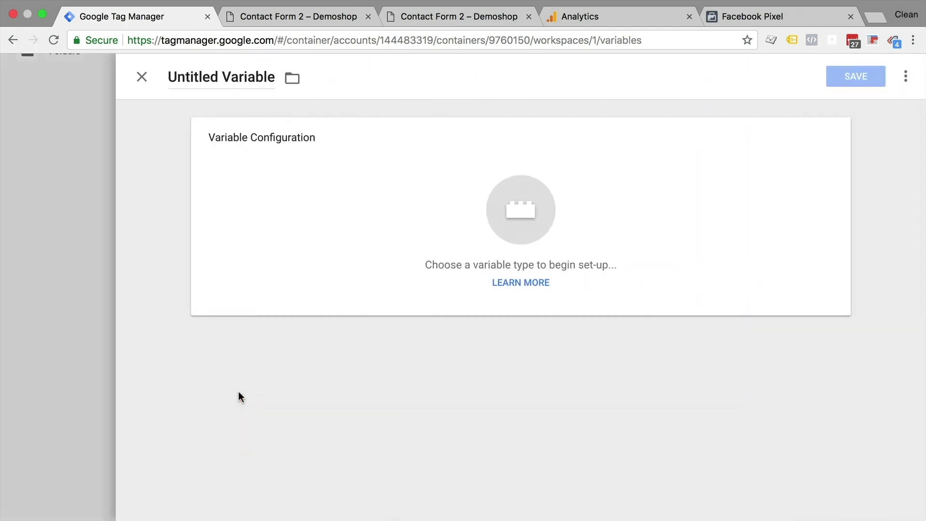
left_click(222, 66)
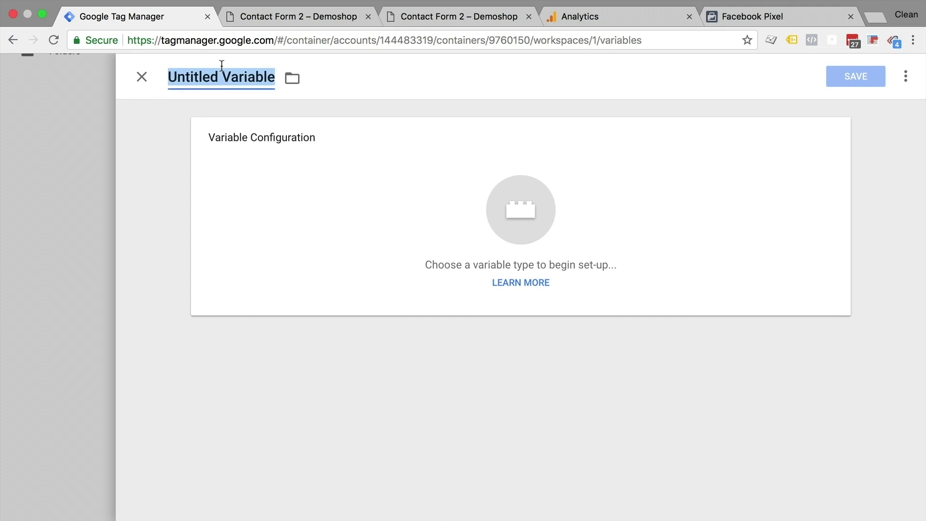
type("dlv -")
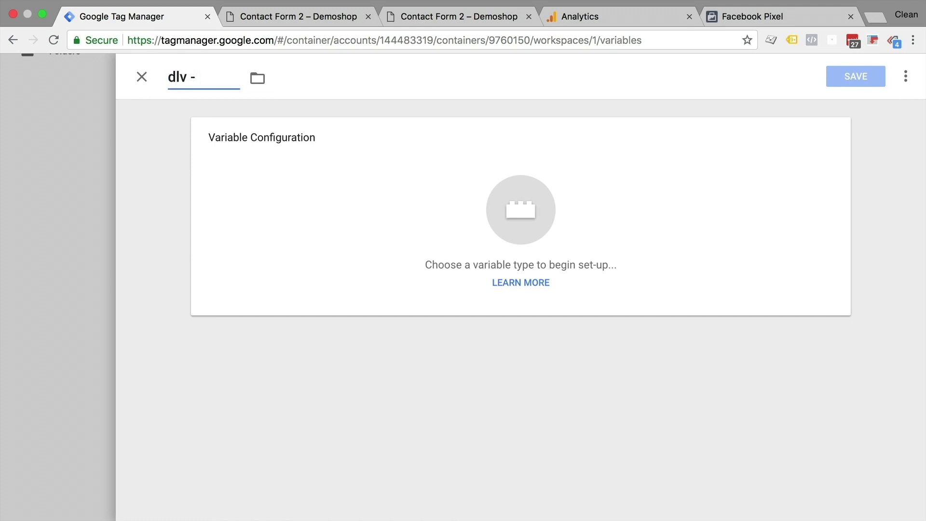
type(" Business Size")
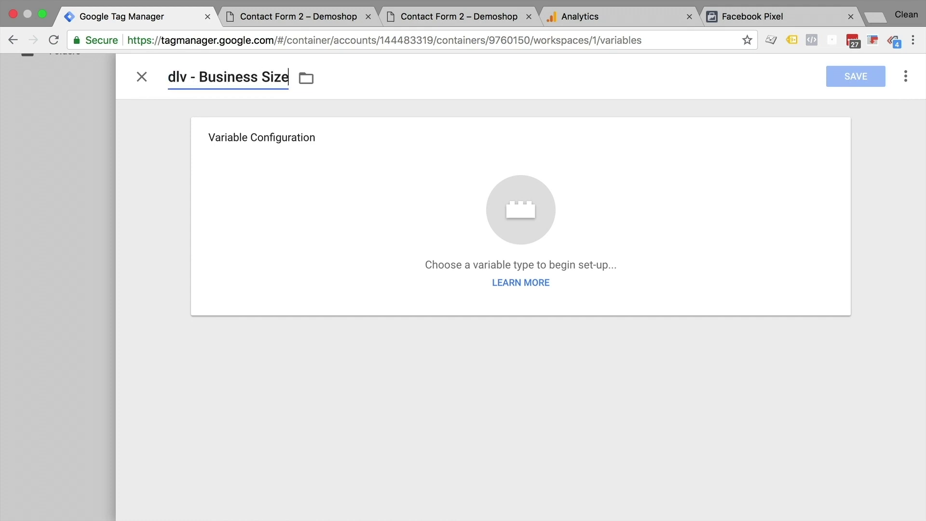
left_click(302, 183)
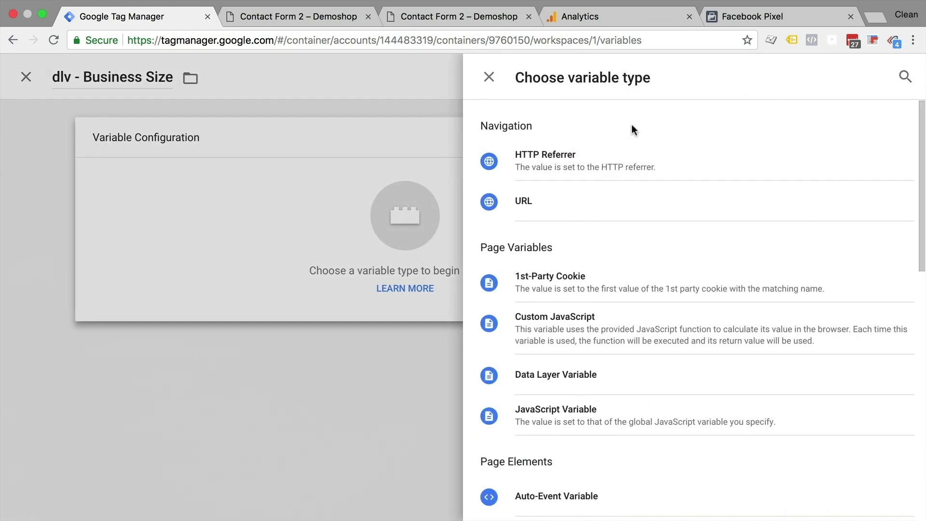
left_click(579, 381)
left_click(237, 243)
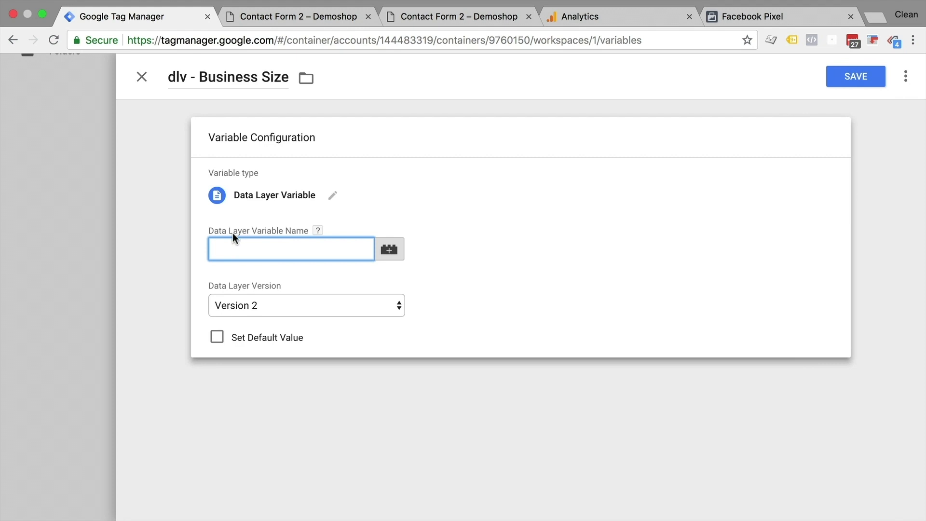
left_click(264, 19)
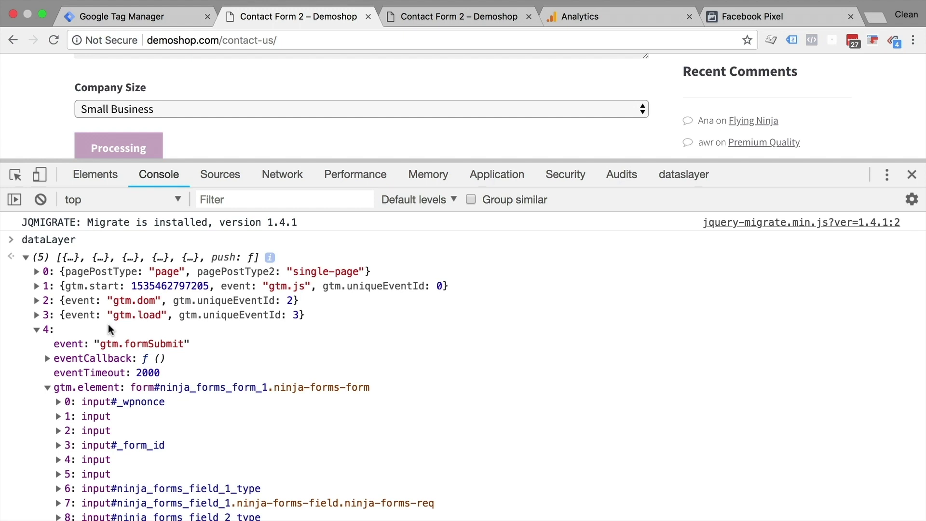
scroll(108, 328, "down", 5)
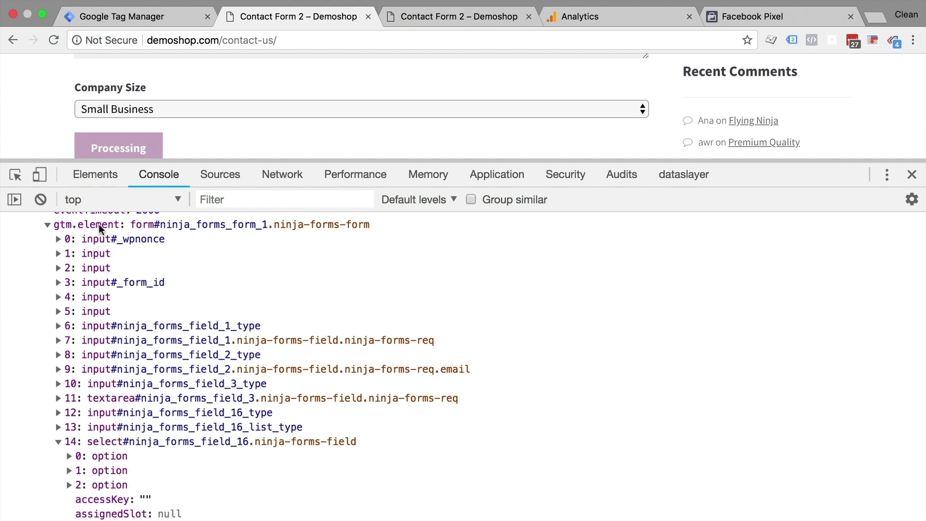
scroll(108, 229, "down", 5)
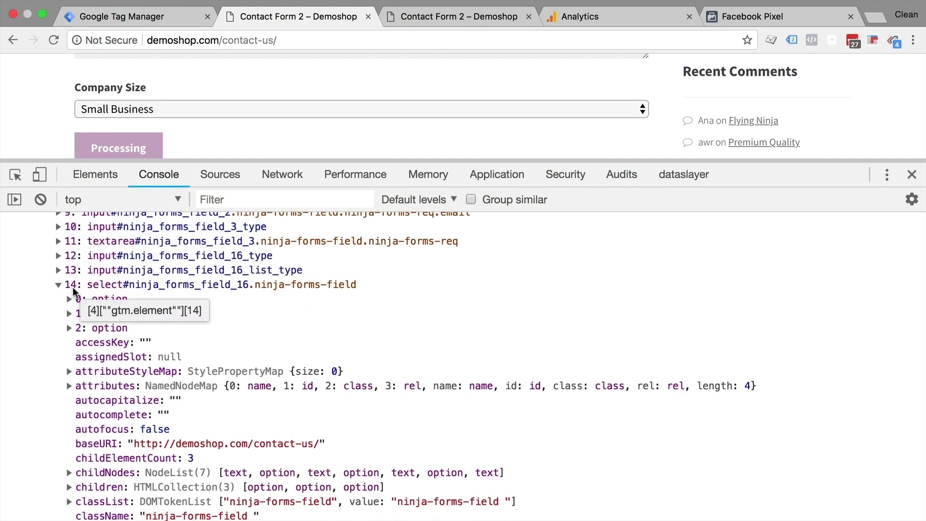
scroll(71, 289, "down", 20)
scroll(72, 289, "down", 20)
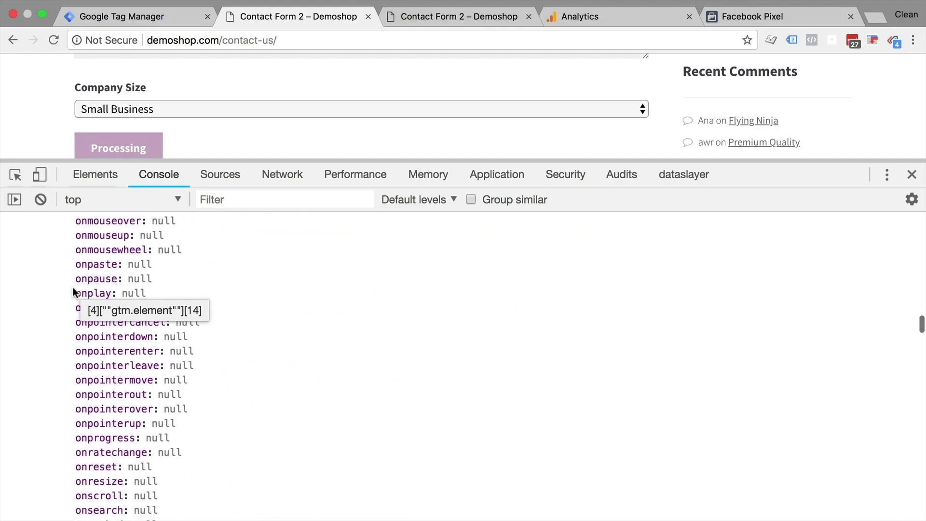
scroll(73, 290, "down", 6)
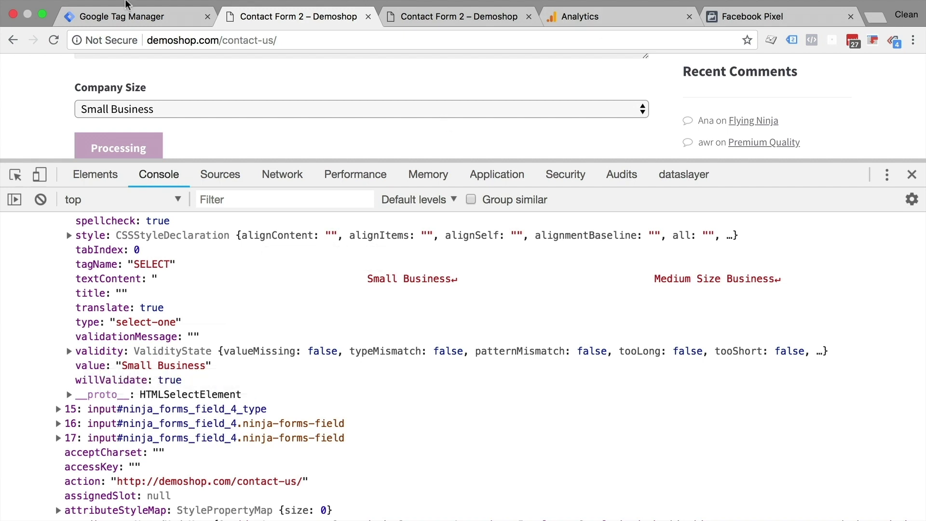
- Set the dlv - Business Size data layer name to gtm.element.14.value and save the variable
left_click(79, 17)
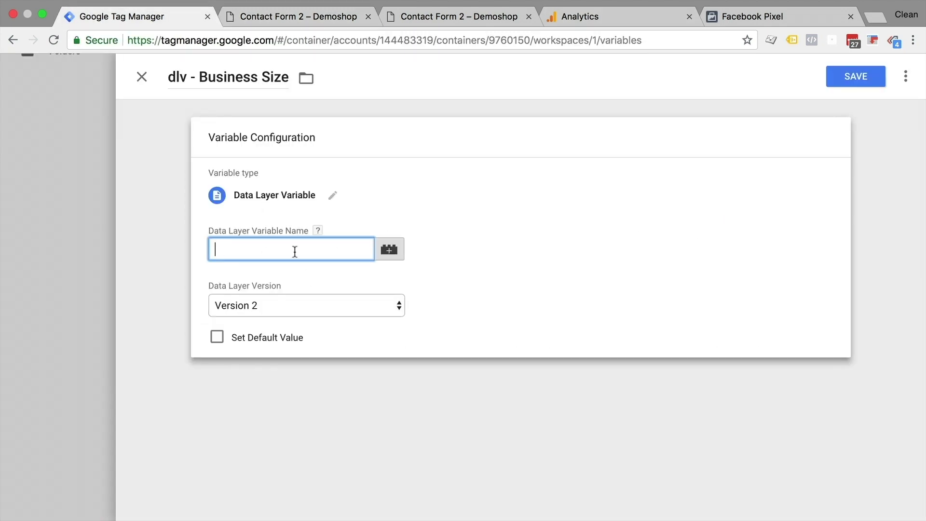
type("gtm.element.14.value")
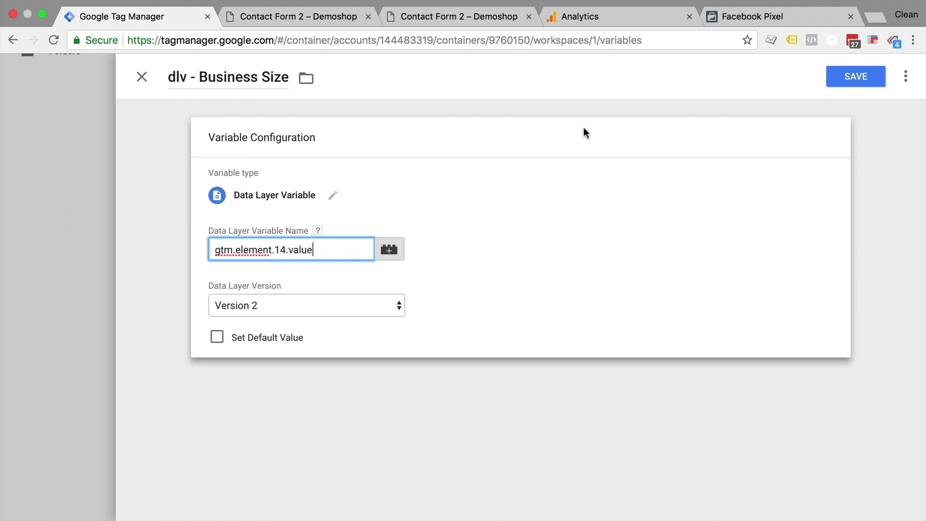
left_click(847, 81)
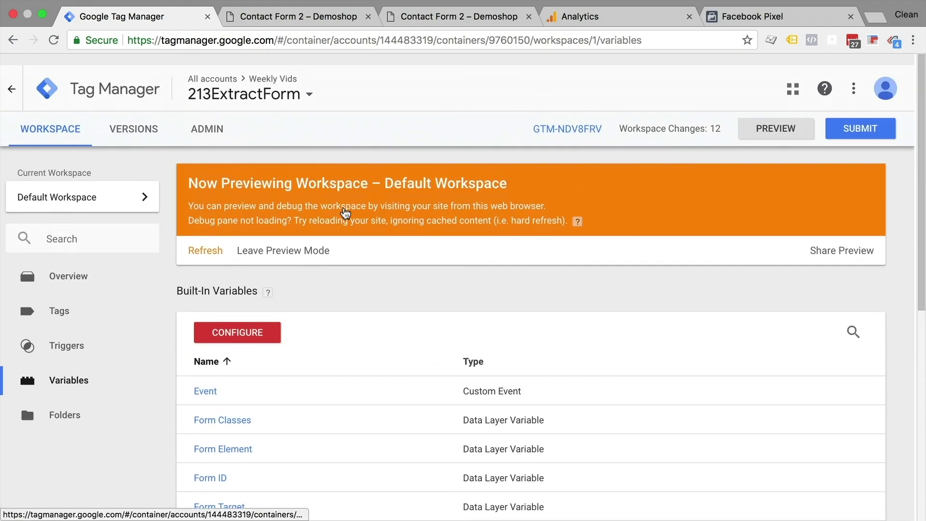
- Close the duplicate Contact Form 2 tab, reload the contact page and hide DevTools
left_click(528, 17)
left_click(298, 16)
left_click(54, 40)
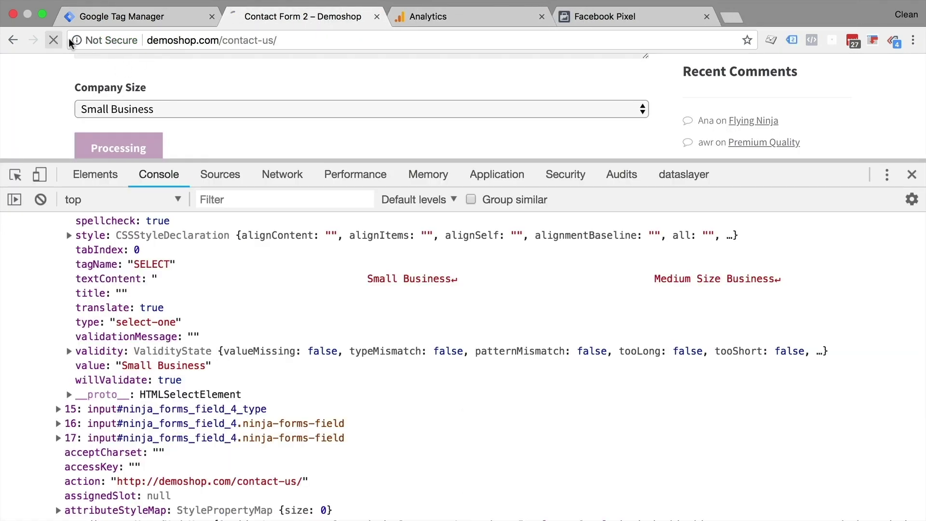
left_click(911, 175)
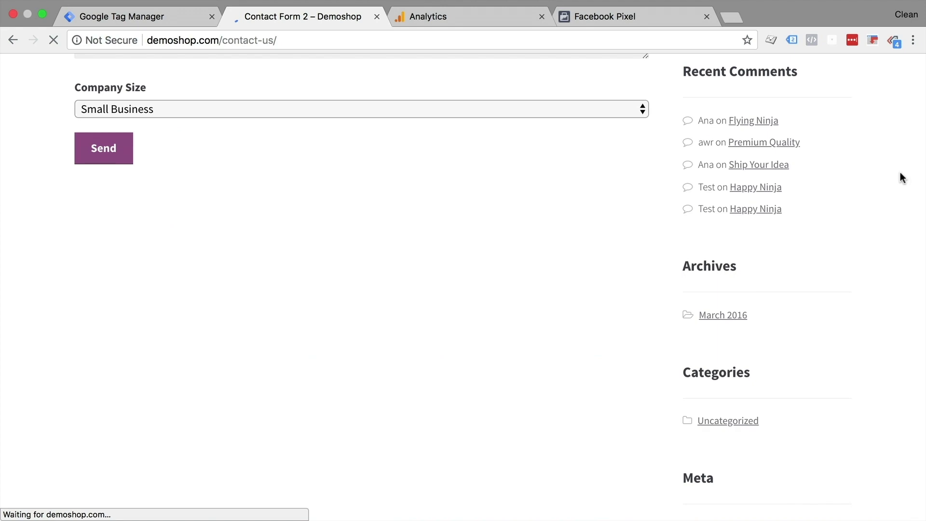
scroll(165, 314, "down", 4)
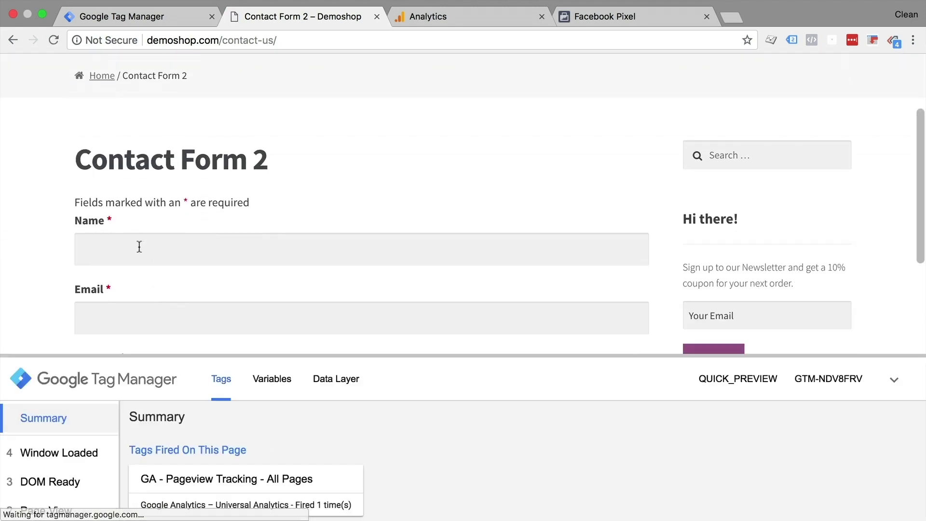
- Fill the contact form with saved details and message 'test', choose Corporate, and send it
left_click(139, 246)
left_click(110, 277)
scroll(39, 286, "down", 4)
left_click(186, 269)
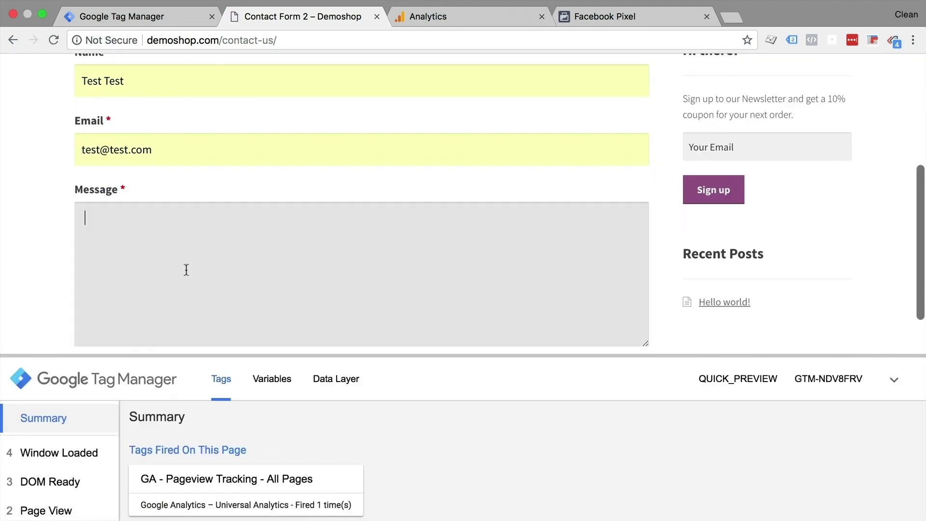
type("test")
left_click(60, 262)
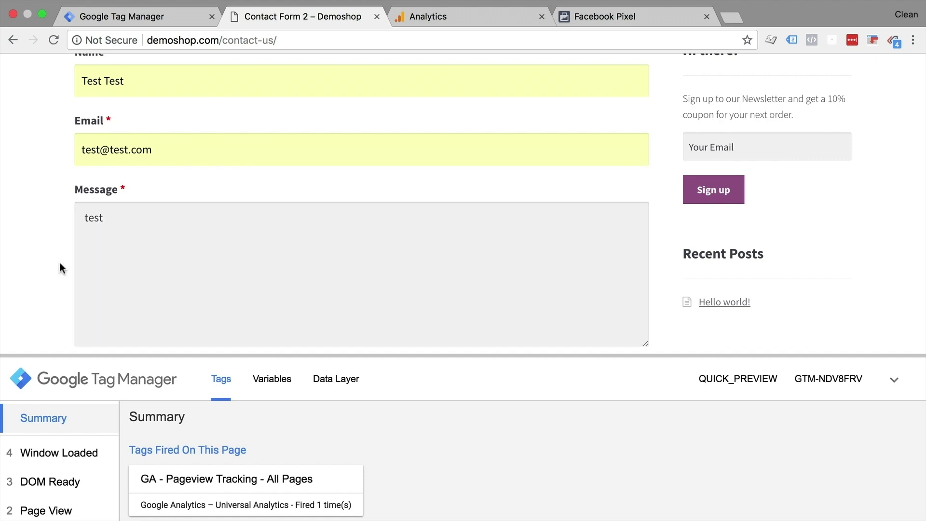
scroll(59, 262, "down", 3)
left_click(135, 246)
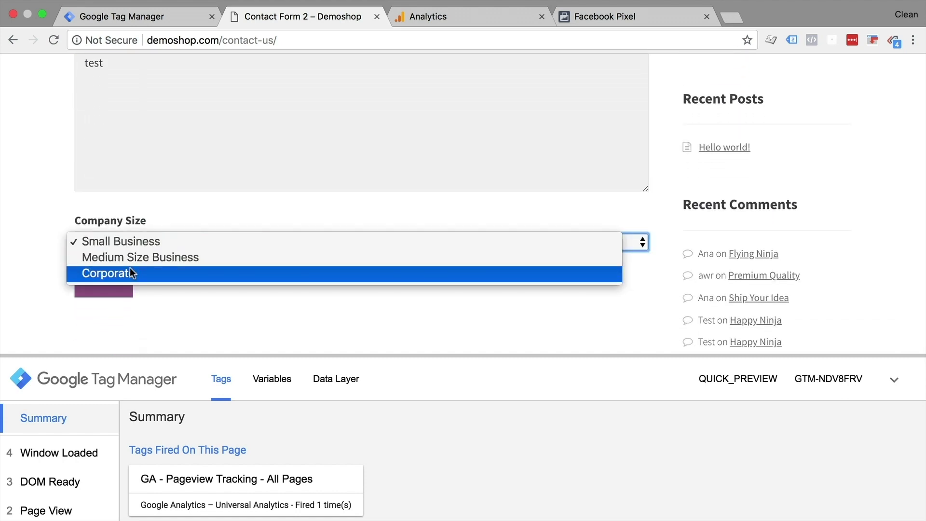
left_click(129, 271)
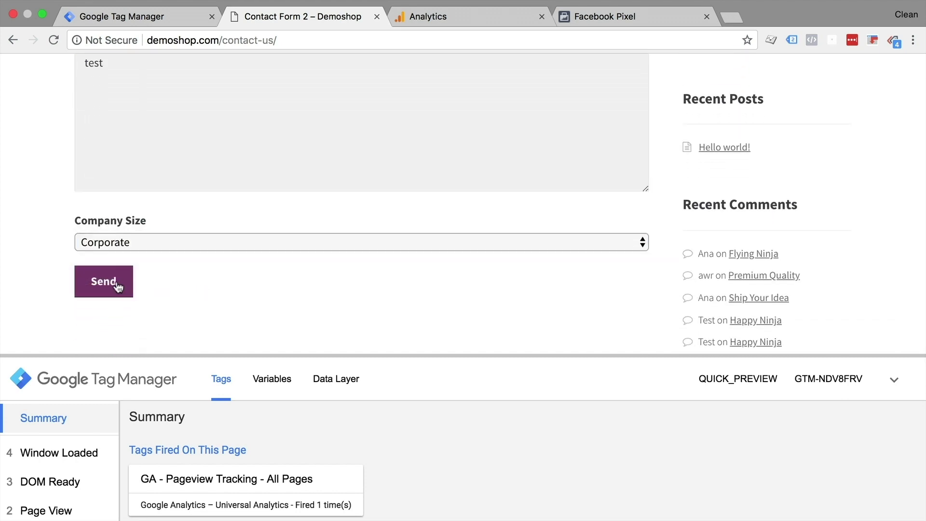
left_click(117, 285)
left_click(333, 10)
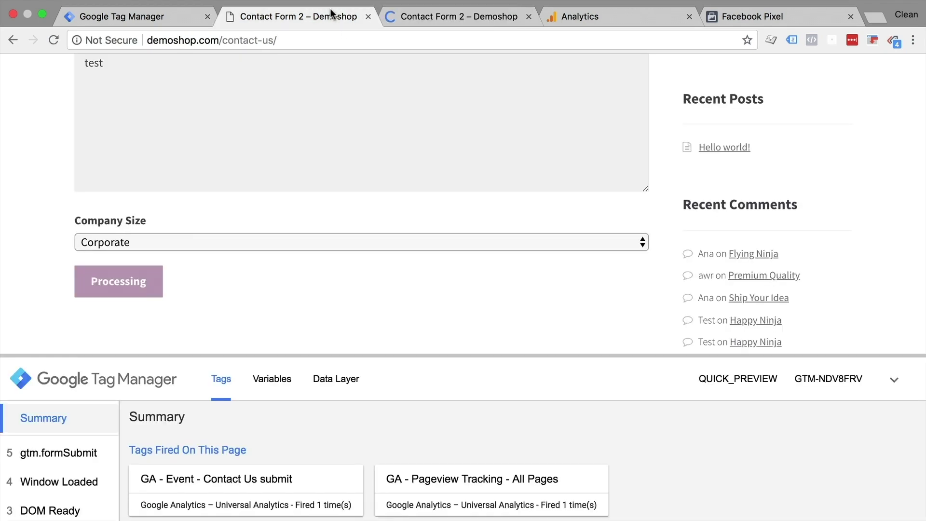
- Inspect the gtm.formSubmit event's Variables in the enlarged preview pane, where dlv - Business Size reads 'Corporate'
left_click(48, 454)
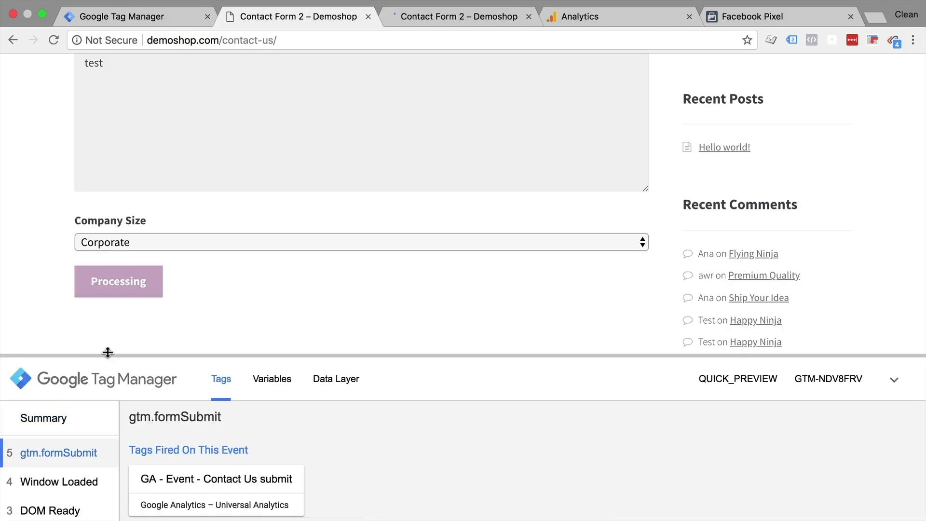
left_click_drag(107, 353, 141, 75)
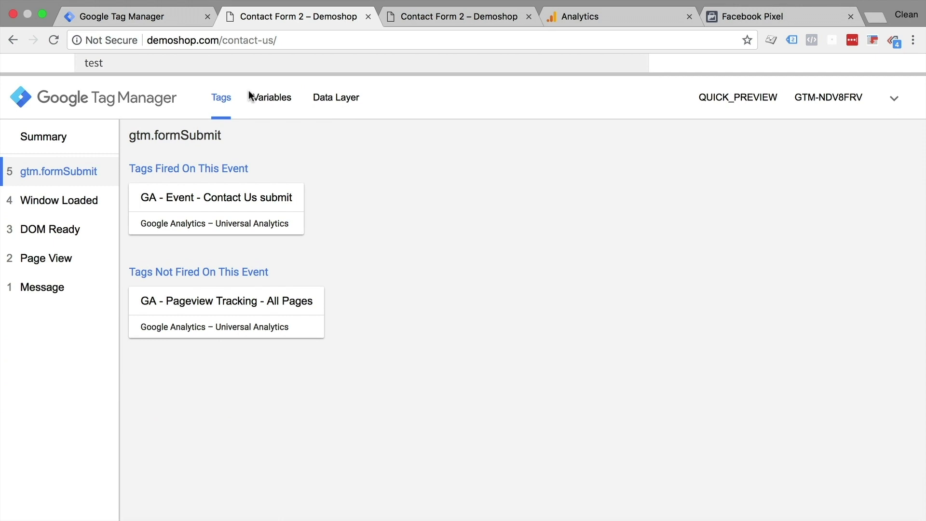
left_click(270, 97)
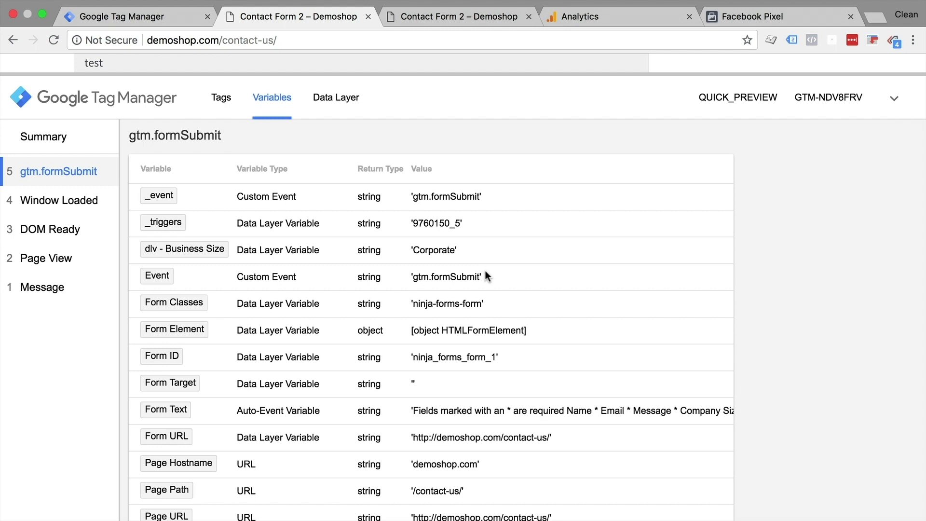
- Open the GA - Event - Contact Us submit tag from the Tags list
left_click(169, 17)
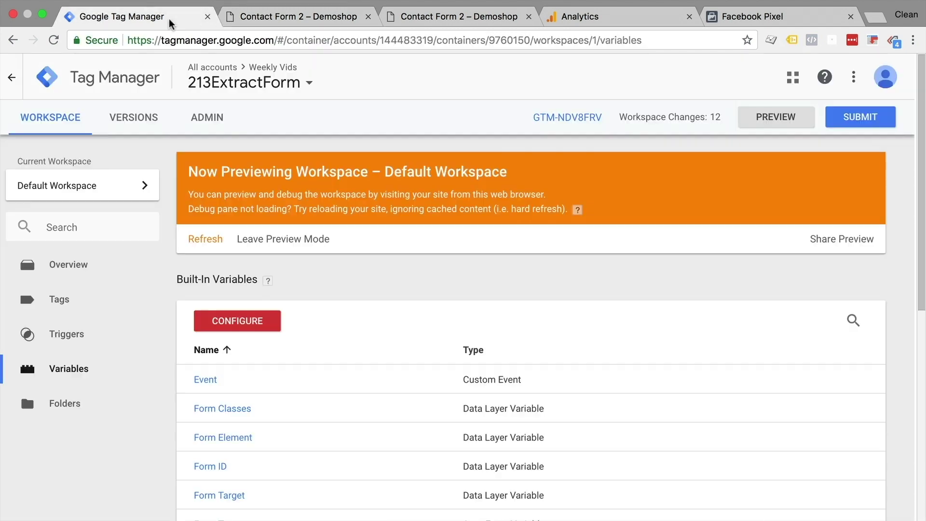
left_click(80, 307)
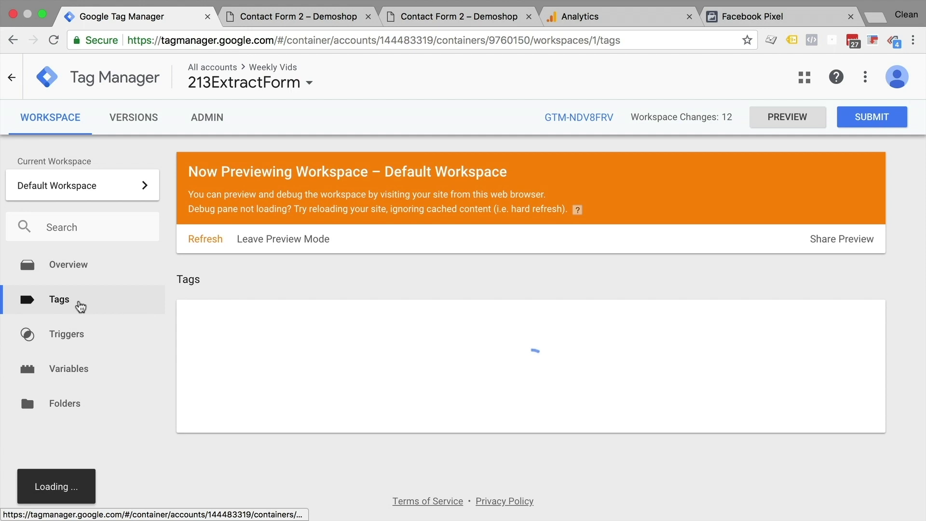
scroll(382, 314, "down", 1)
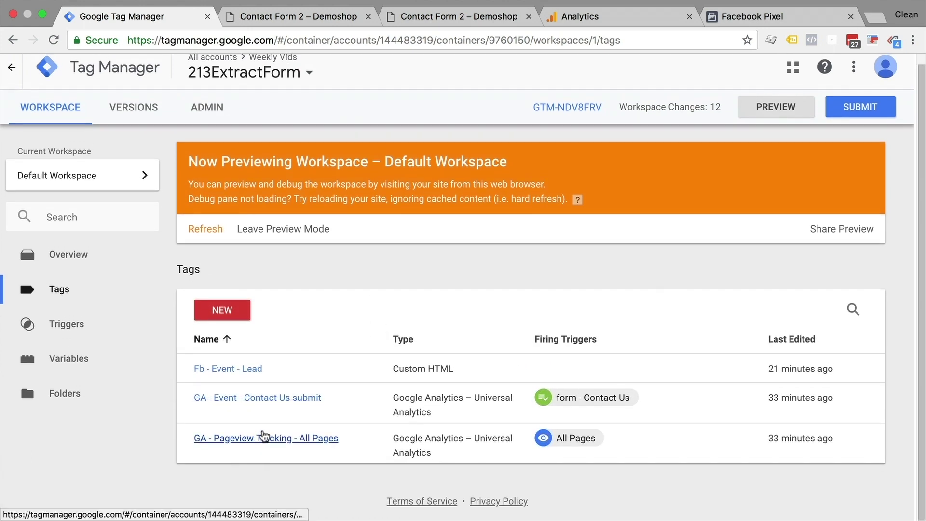
left_click(265, 400)
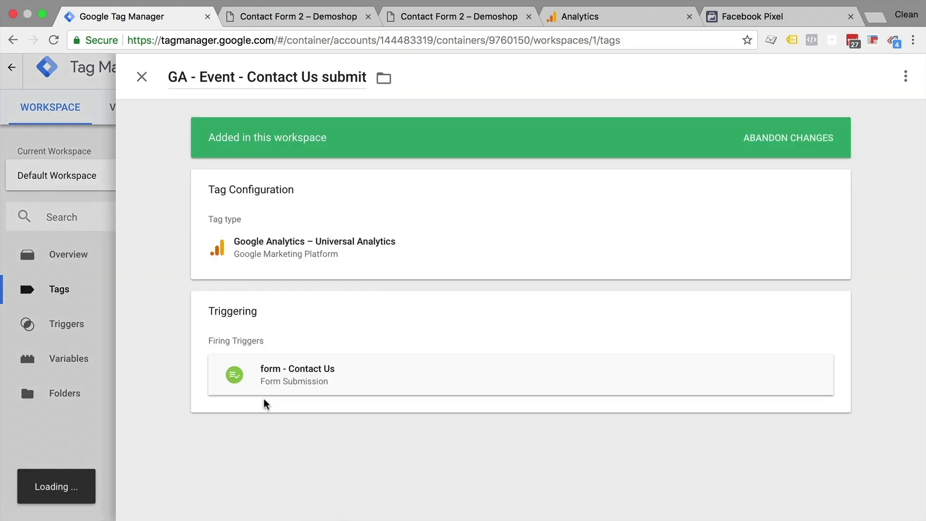
scroll(297, 304, "down", 3)
- Set the tag's event Label to {{dlv - Business Size}} and save the tag
left_click(306, 250)
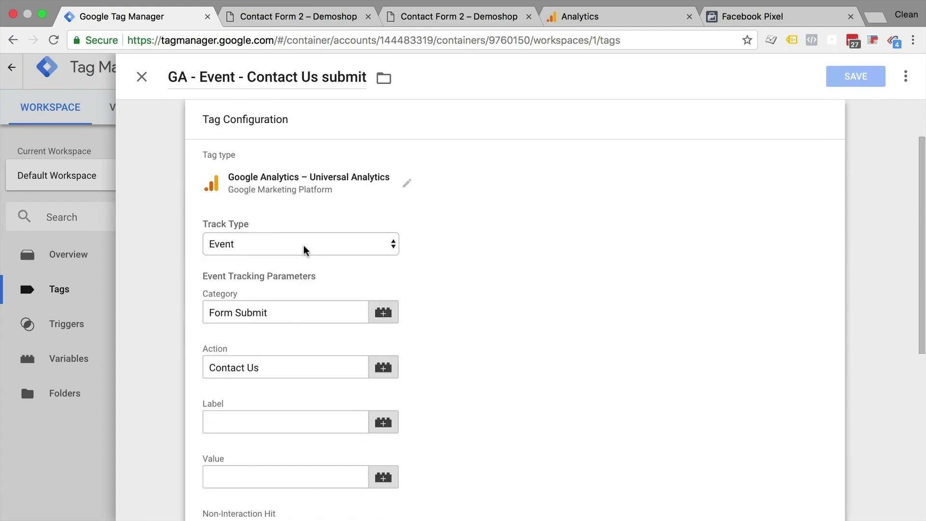
left_click(236, 431)
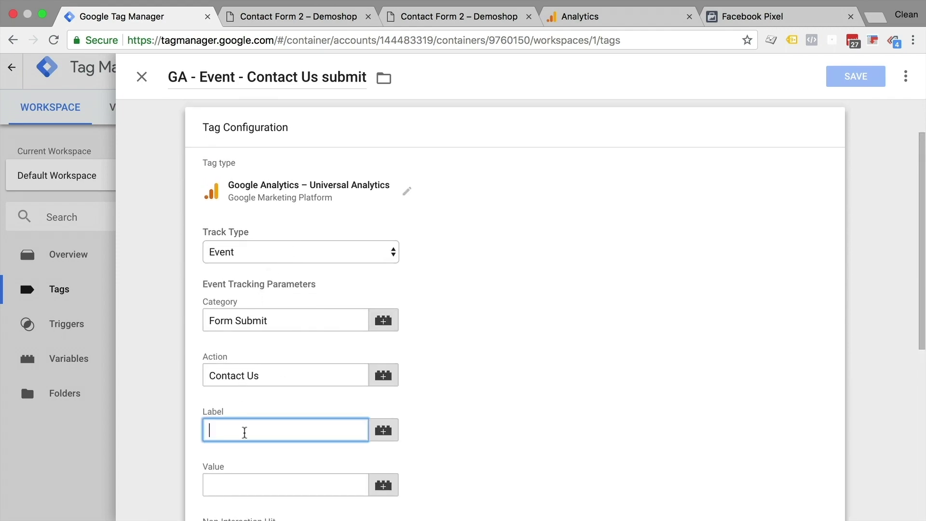
left_click(384, 429)
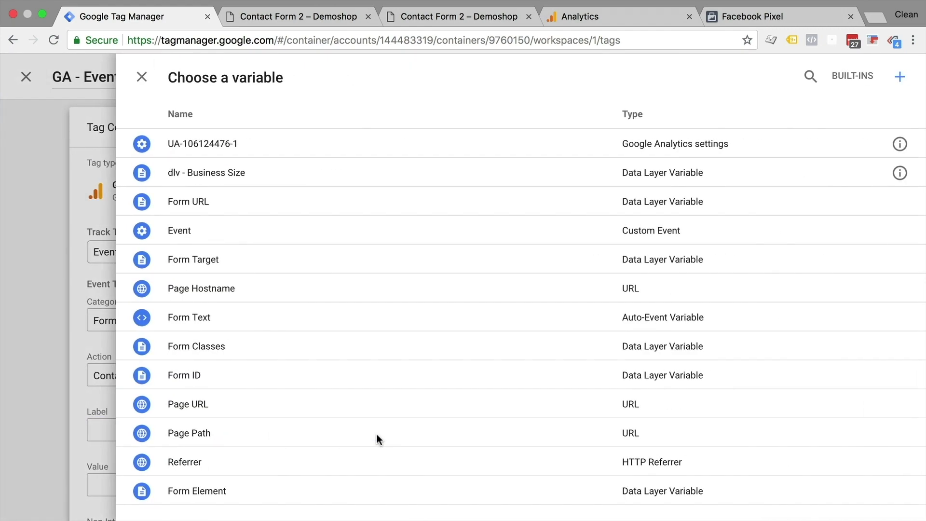
left_click(236, 174)
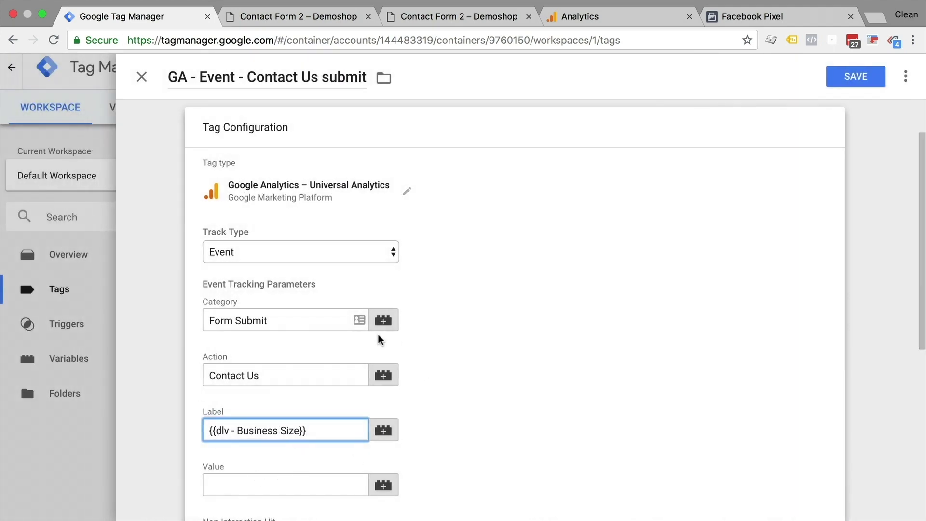
scroll(378, 336, "down", 5)
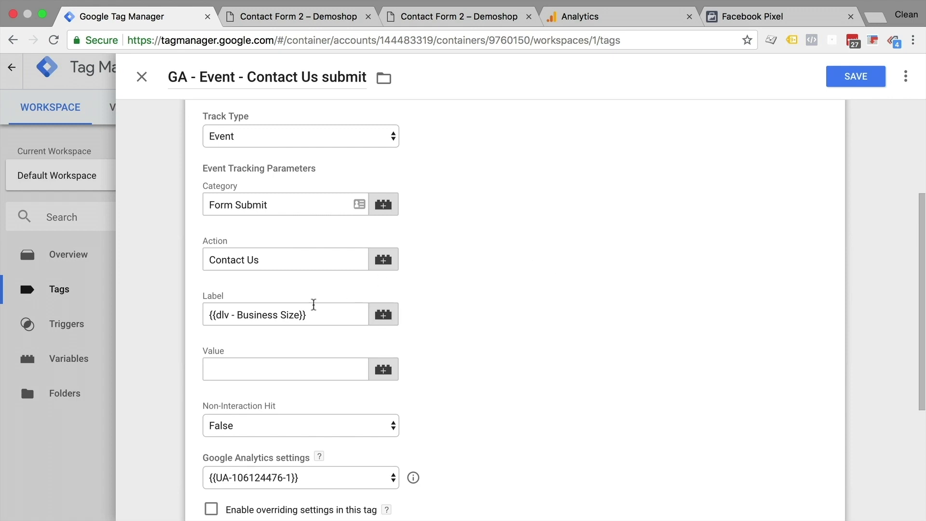
scroll(467, 386, "down", 5)
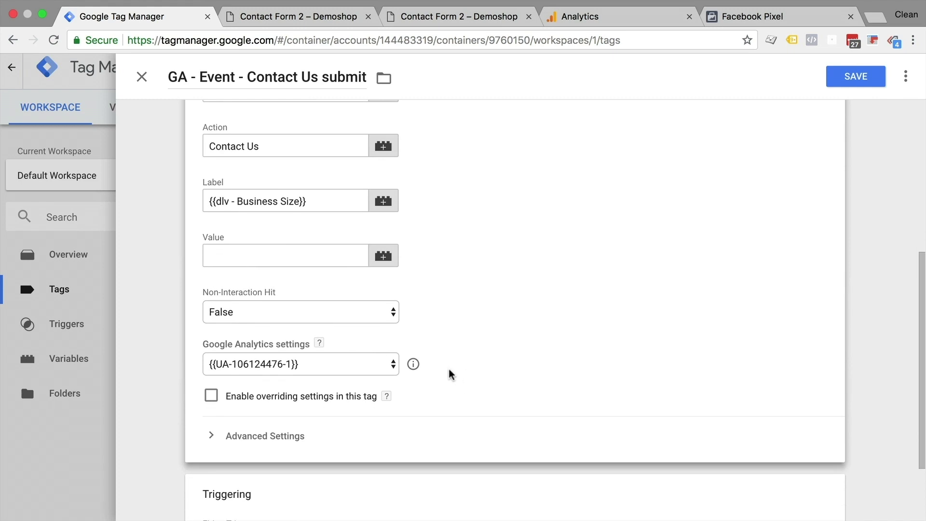
scroll(451, 374, "down", 4)
scroll(849, 107, "up", 10)
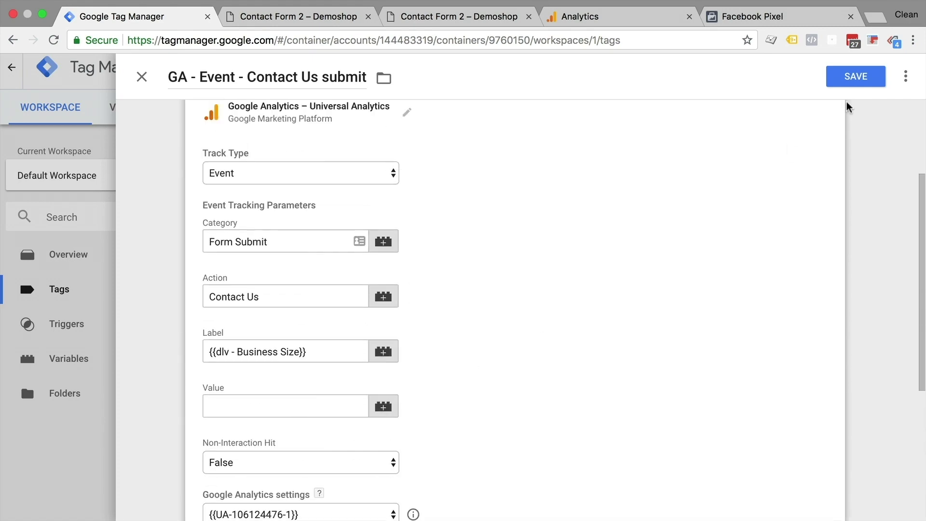
left_click(847, 92)
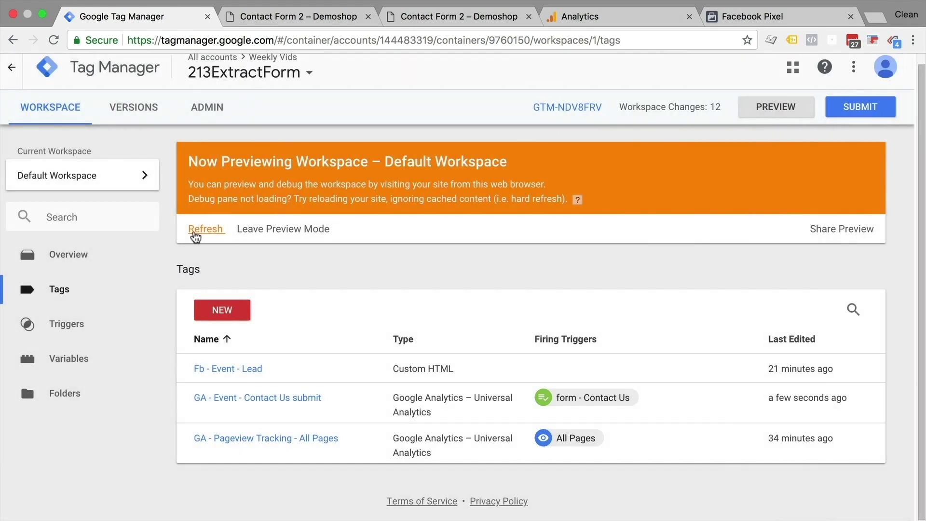
- Refresh the GTM preview, close the duplicate contact form tab and reload the contact page
left_click(195, 235)
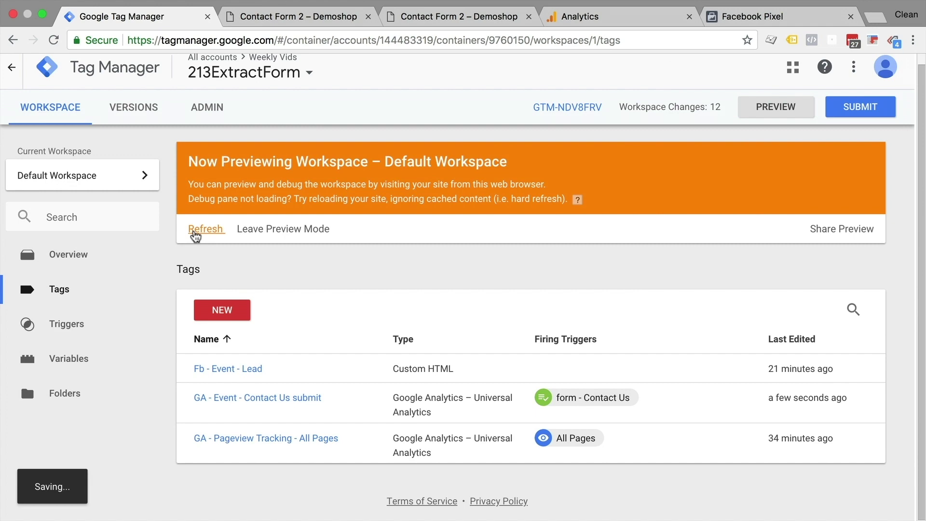
left_click(309, 17)
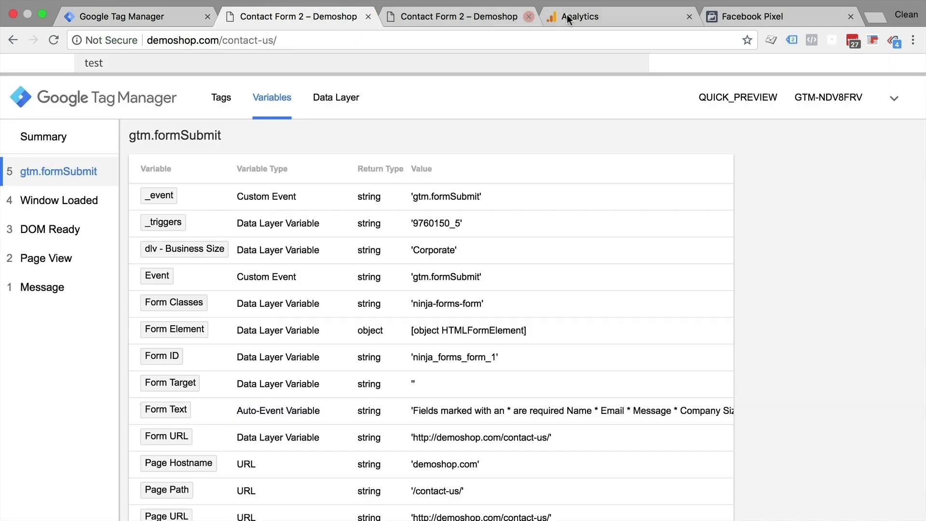
left_click(529, 18)
left_click(53, 40)
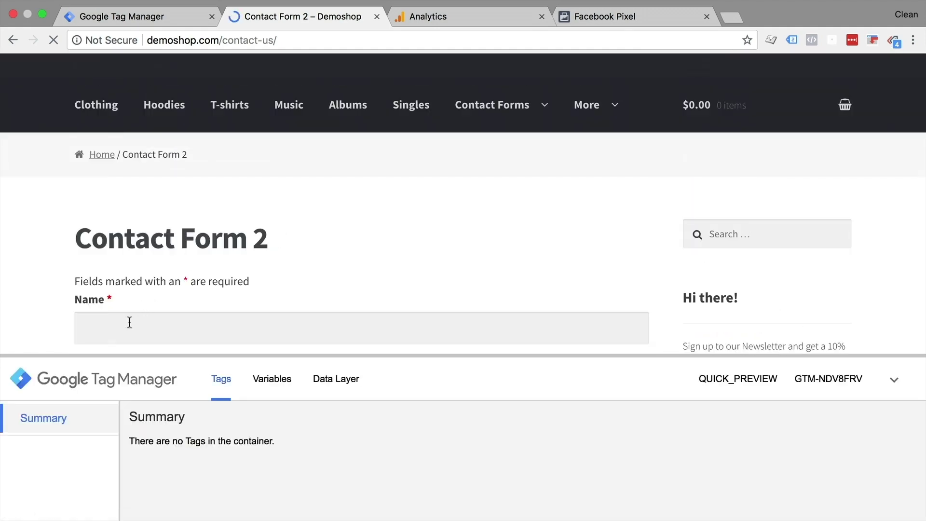
- Fill the contact form with saved details and 'test', choose Medium Size Business, and send it
left_click(129, 322)
left_click(116, 353)
scroll(43, 340, "down", 4)
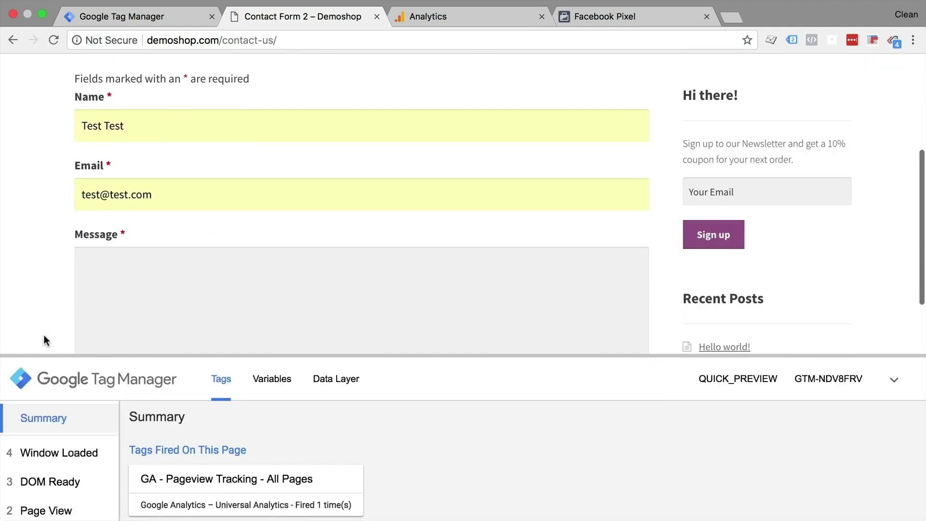
left_click(164, 264)
type("test")
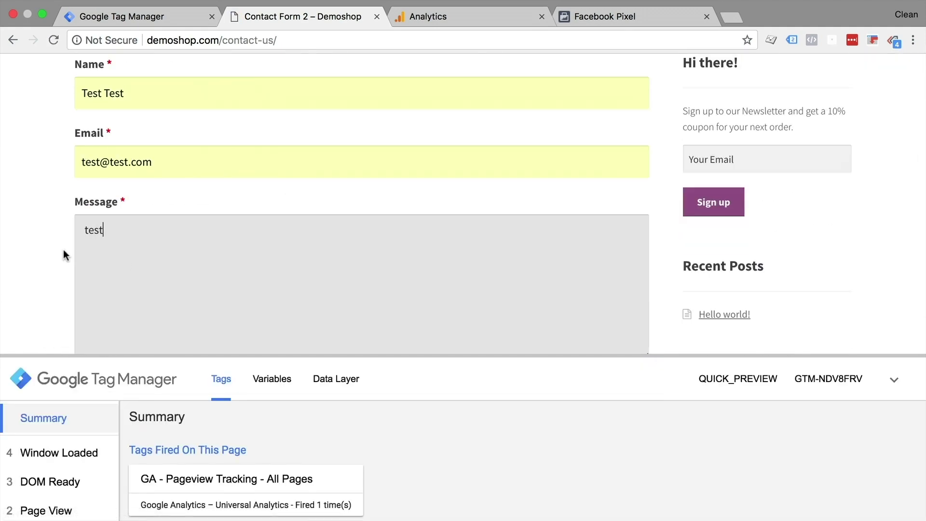
scroll(63, 248, "down", 5)
left_click(125, 166)
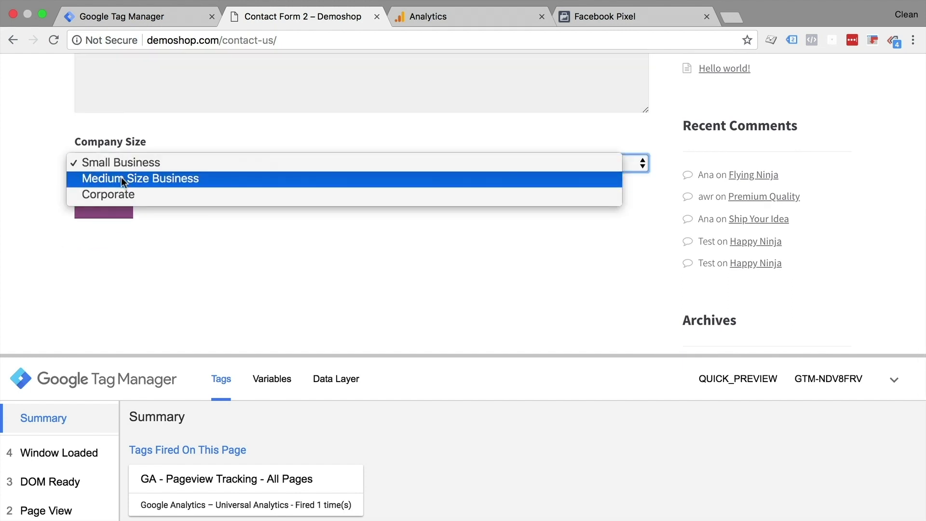
left_click(121, 179)
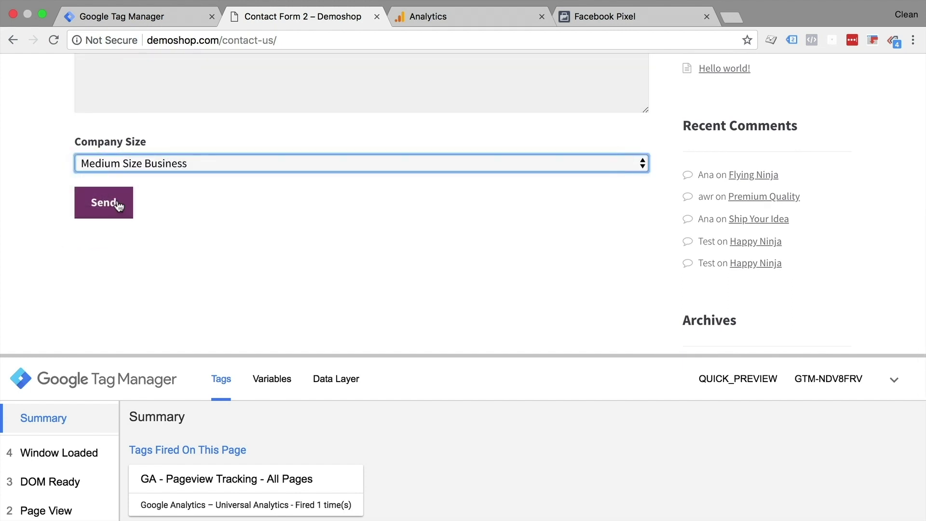
left_click(117, 205)
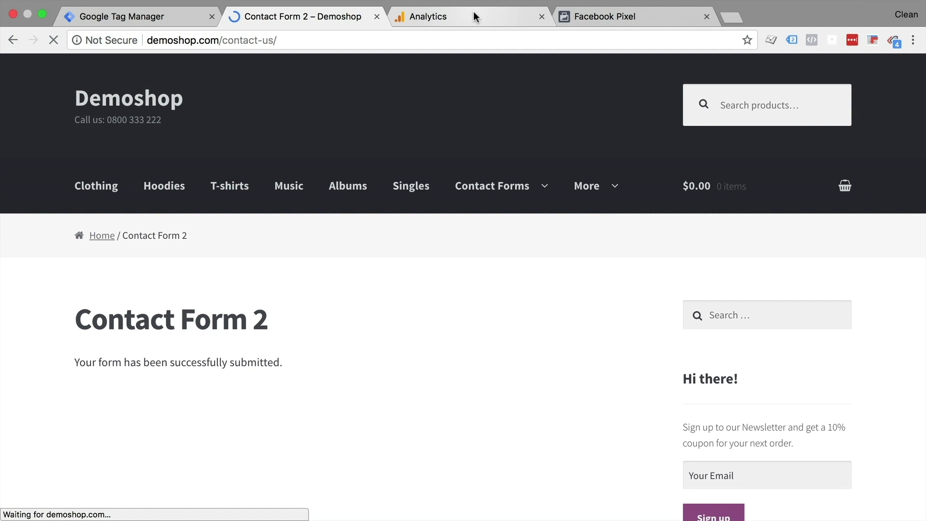
left_click(473, 17)
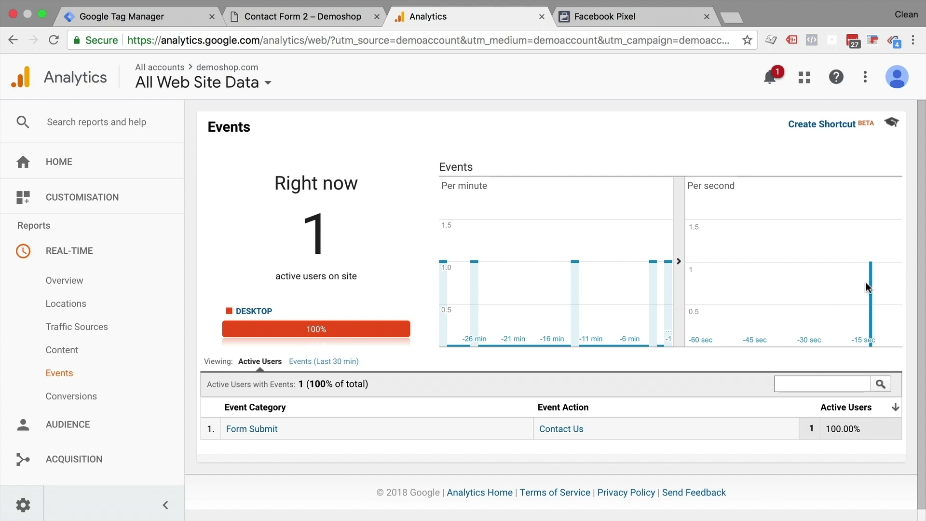
- Filter real-time events to Form Submit, then open Behaviour > Events > Overview
left_click(257, 429)
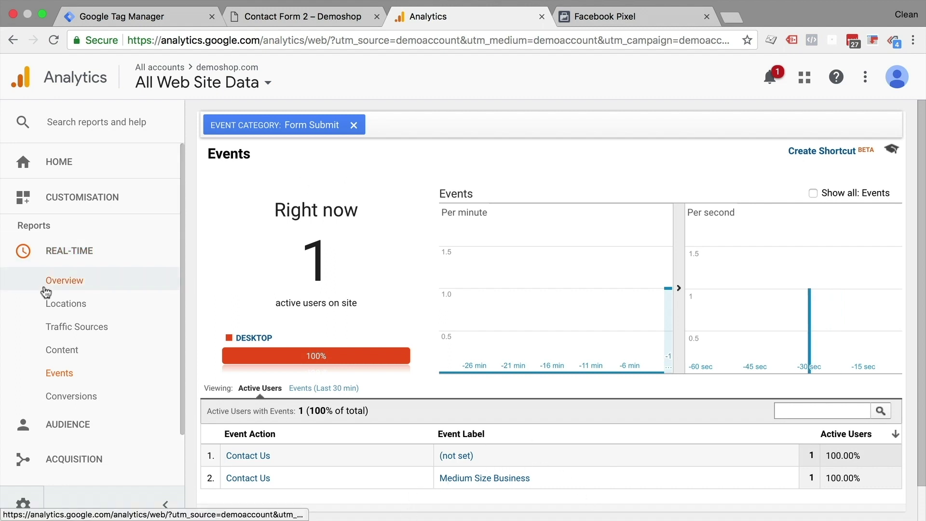
scroll(46, 291, "down", 2)
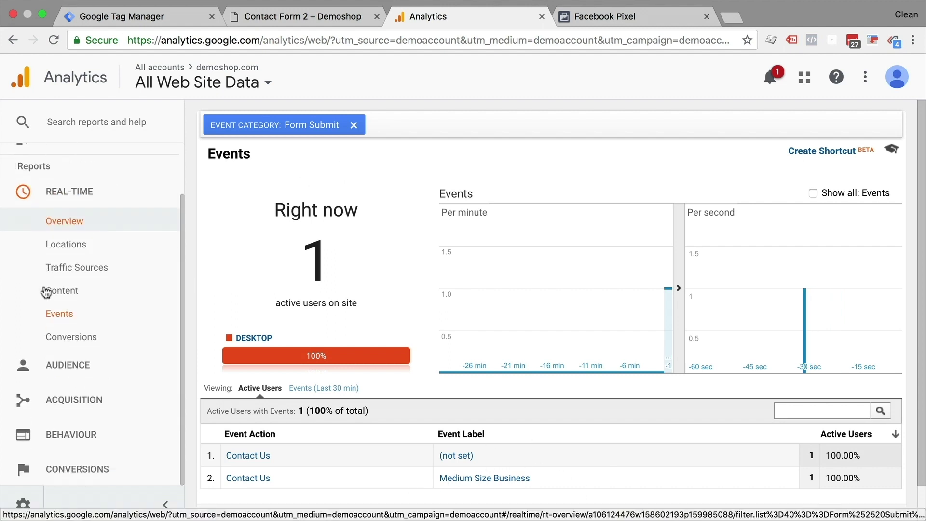
left_click(30, 448)
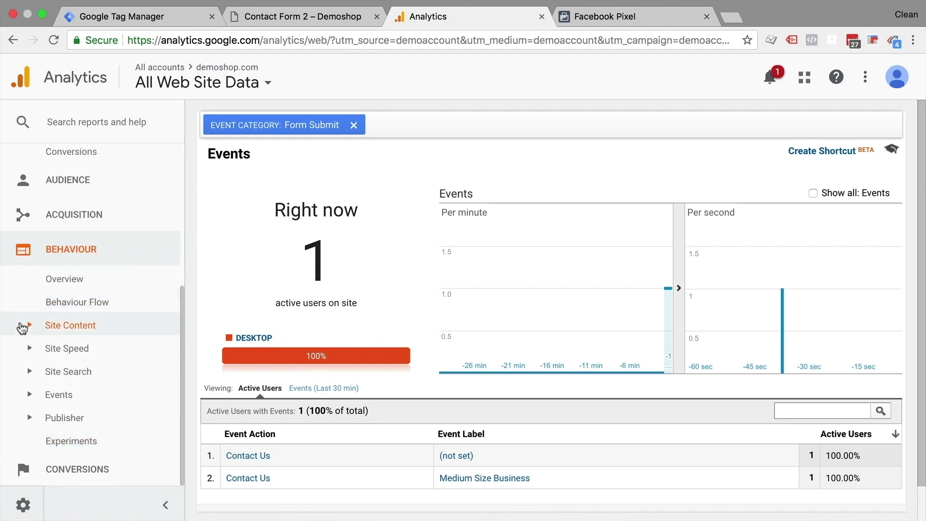
left_click(32, 402)
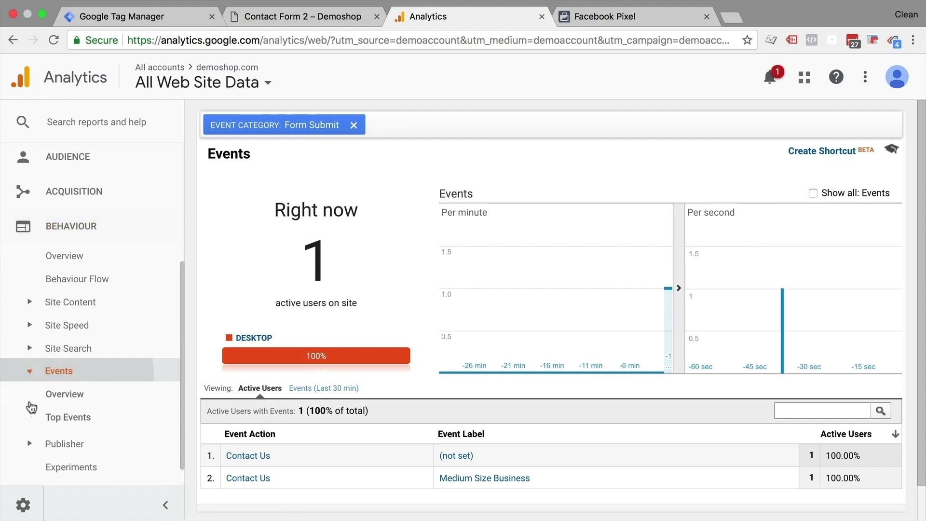
left_click(47, 394)
- Check the submitted Contact Form 2 page, then open the segment list on Events Overview
scroll(254, 405, "down", 1)
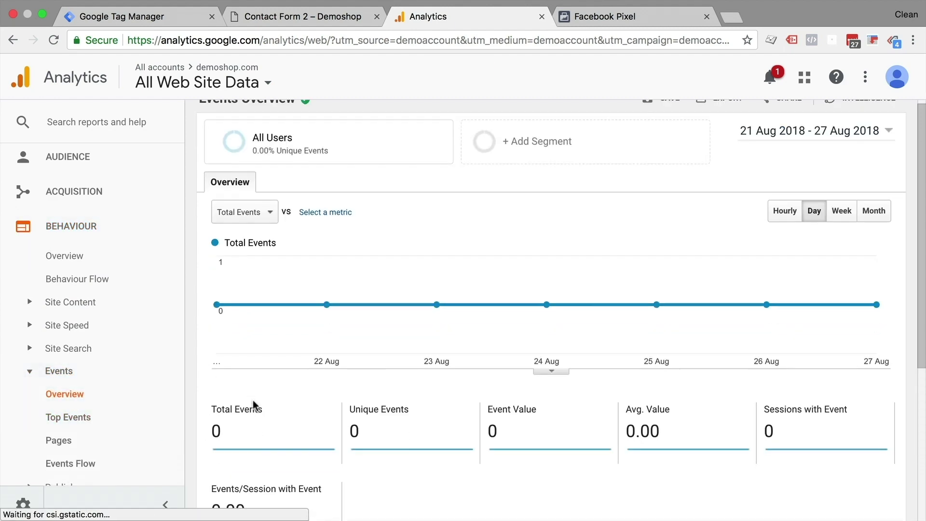
scroll(254, 405, "down", 5)
scroll(254, 405, "up", 6)
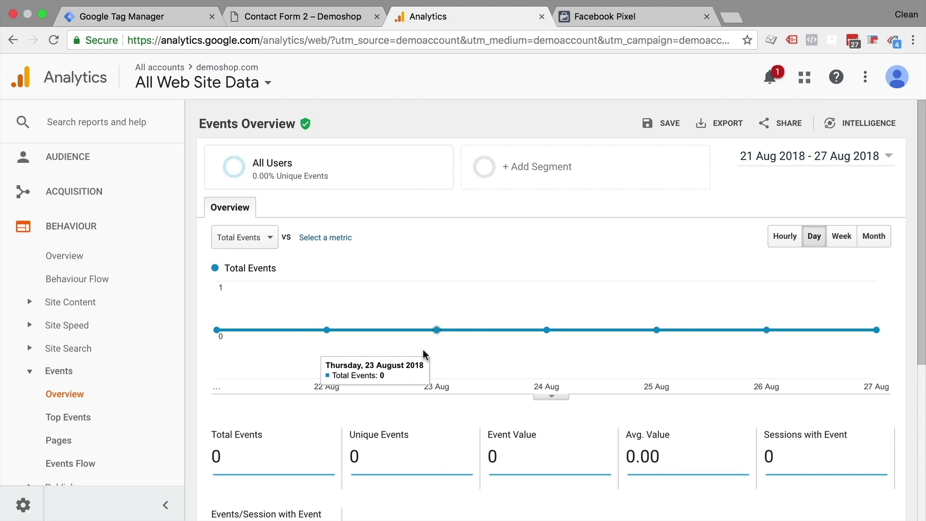
scroll(424, 356, "down", 2)
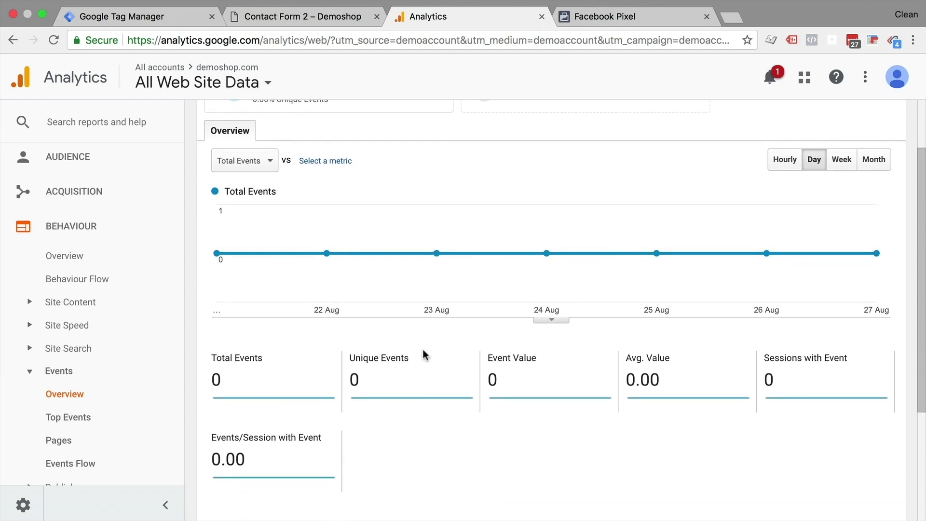
scroll(425, 356, "up", 2)
left_click(279, 16)
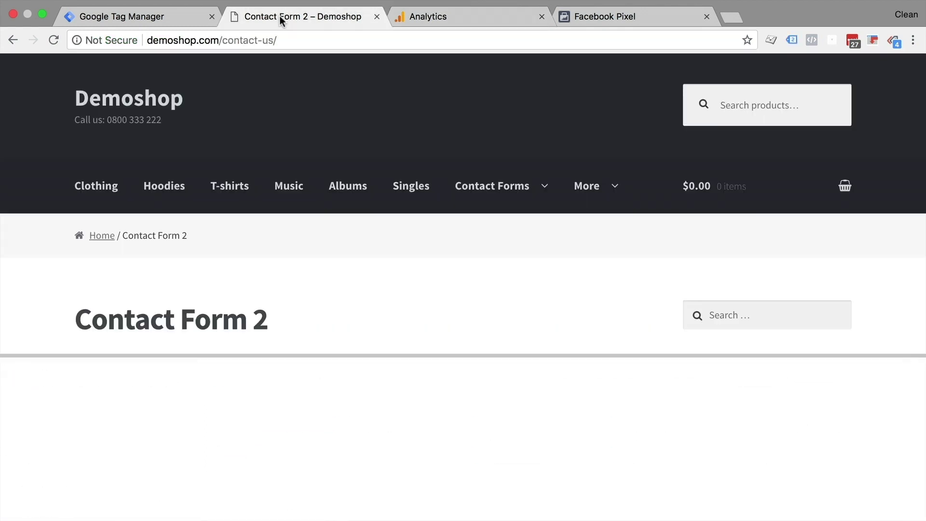
scroll(283, 200, "down", 4)
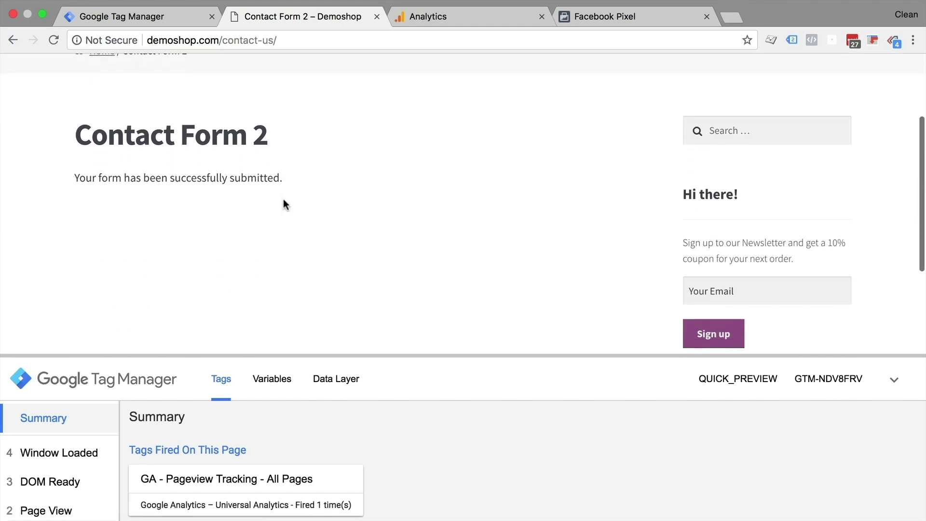
left_click(478, 17)
scroll(553, 352, "down", 5)
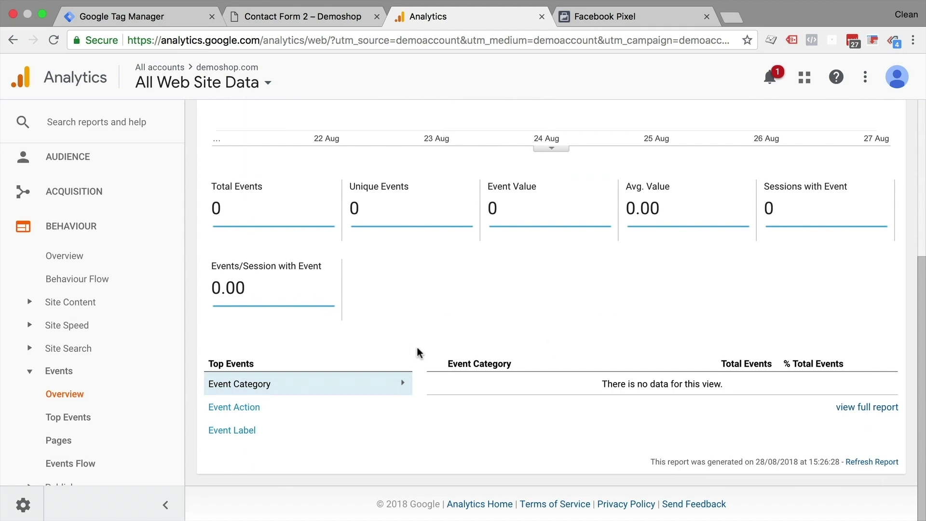
scroll(417, 352, "up", 5)
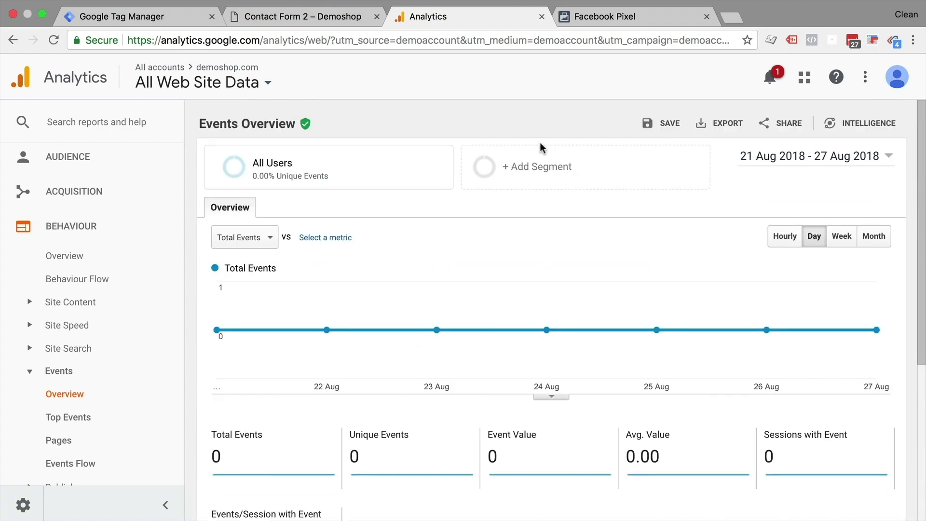
left_click(523, 171)
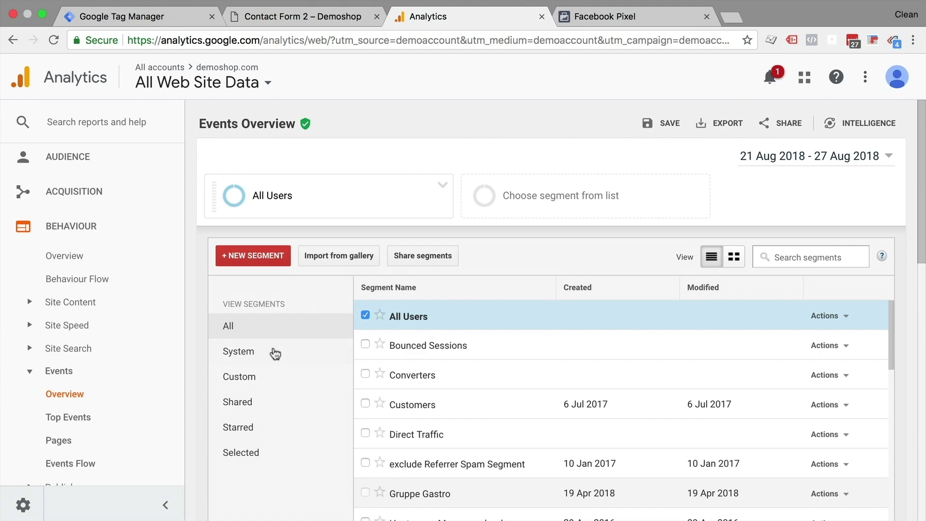
- Draft a new segment with the condition Event Label contains 'Small'
scroll(380, 366, "down", 1)
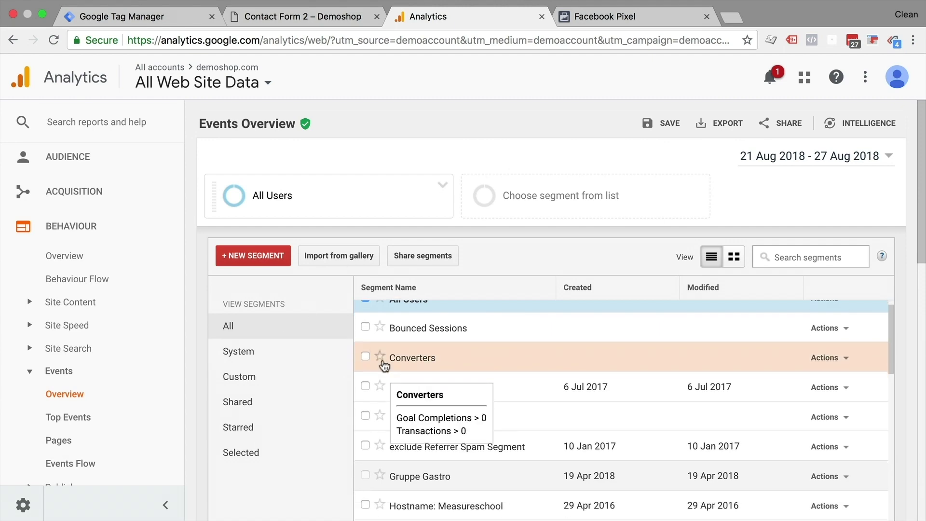
left_click(248, 258)
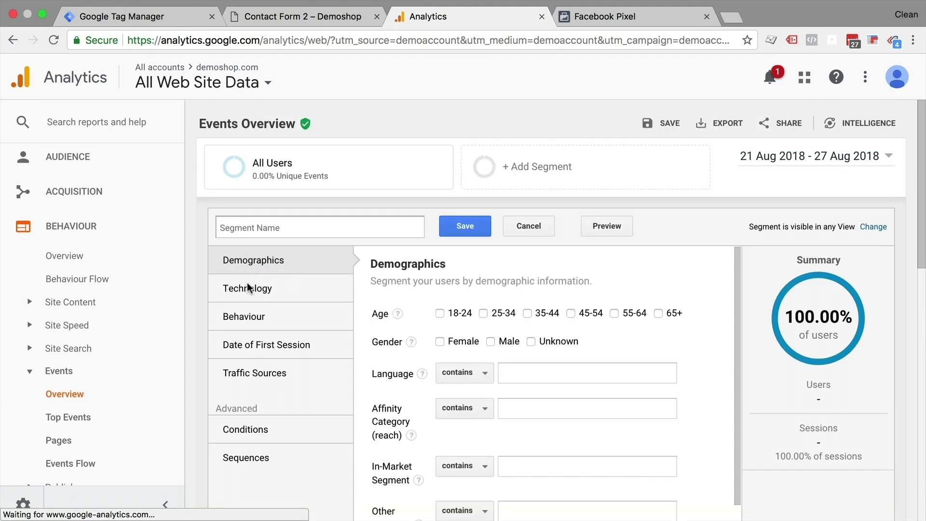
left_click(245, 318)
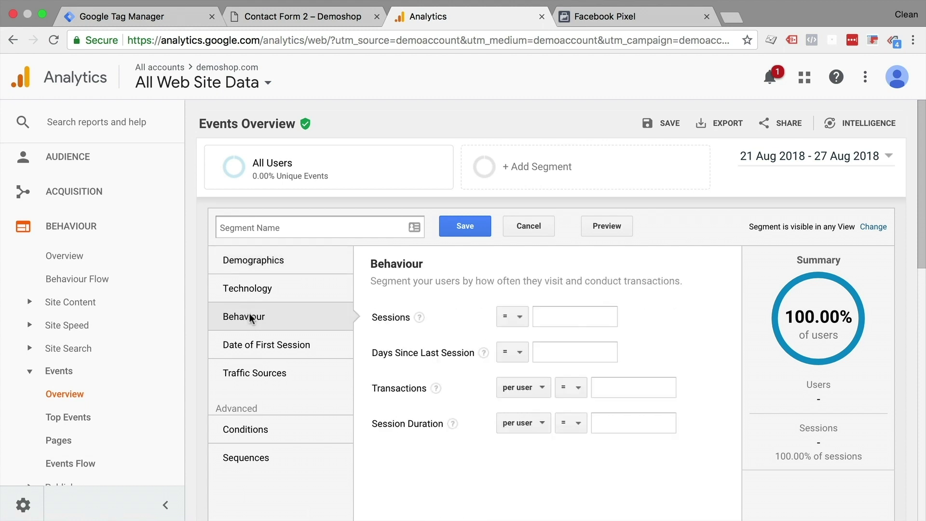
left_click(235, 432)
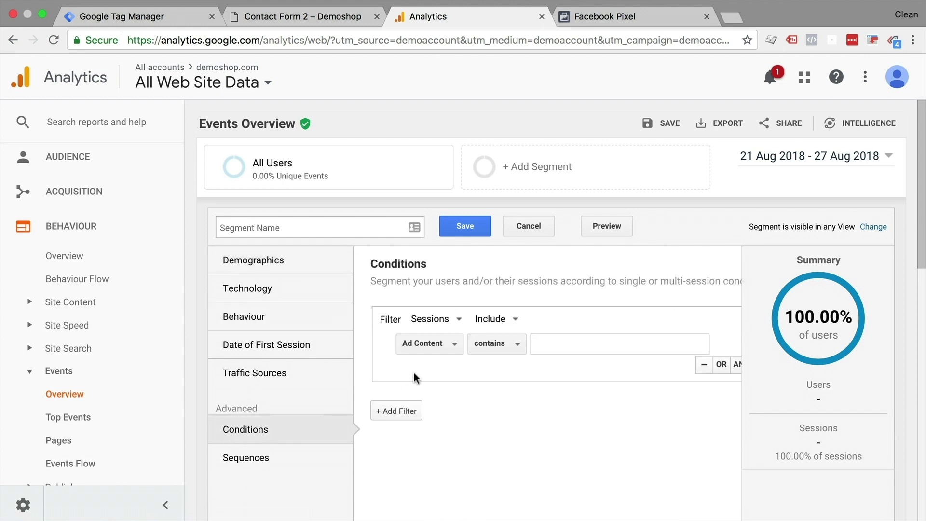
left_click(430, 345)
type("label")
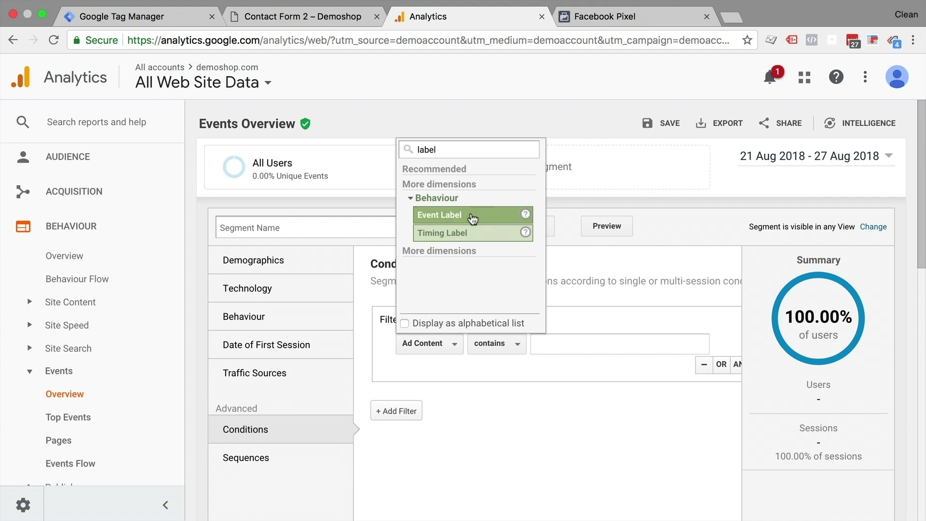
left_click(471, 213)
left_click(579, 347)
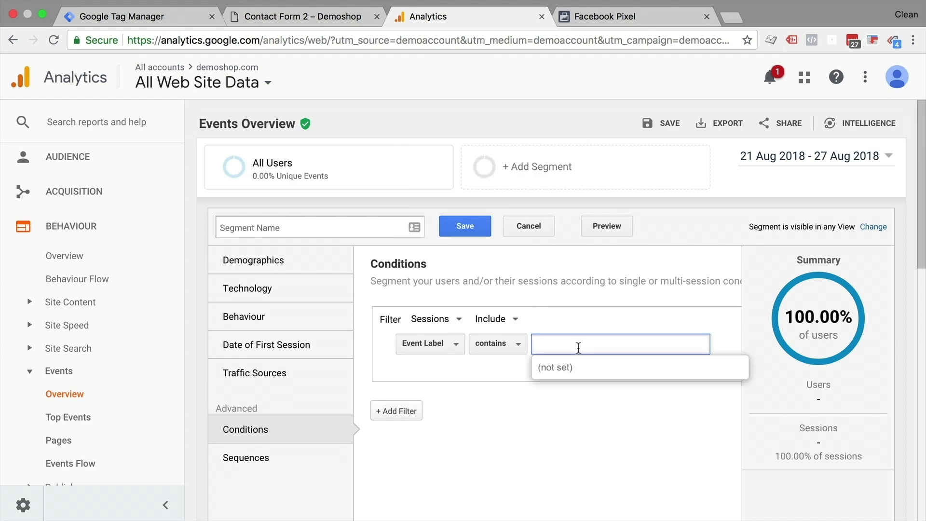
type("Small")
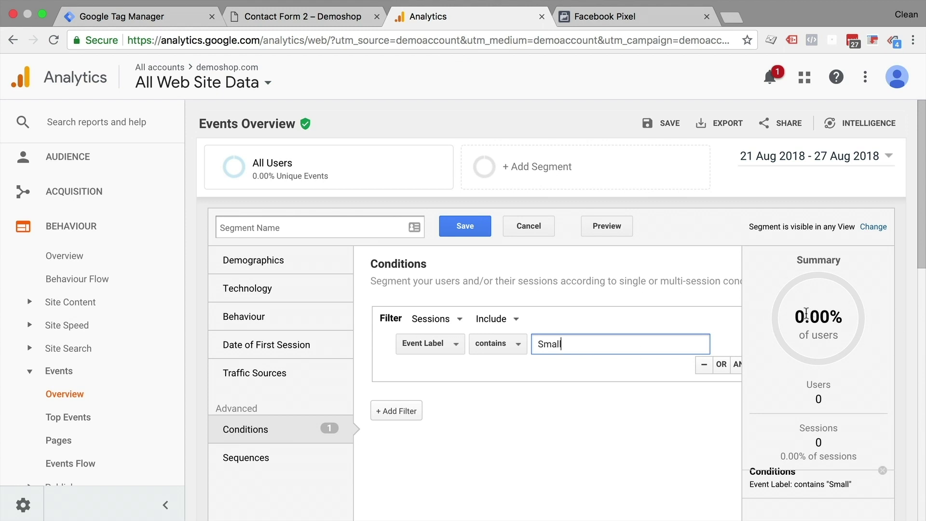
- Discard the unsaved segment and return to the Tag Manager tag list
left_click(547, 225)
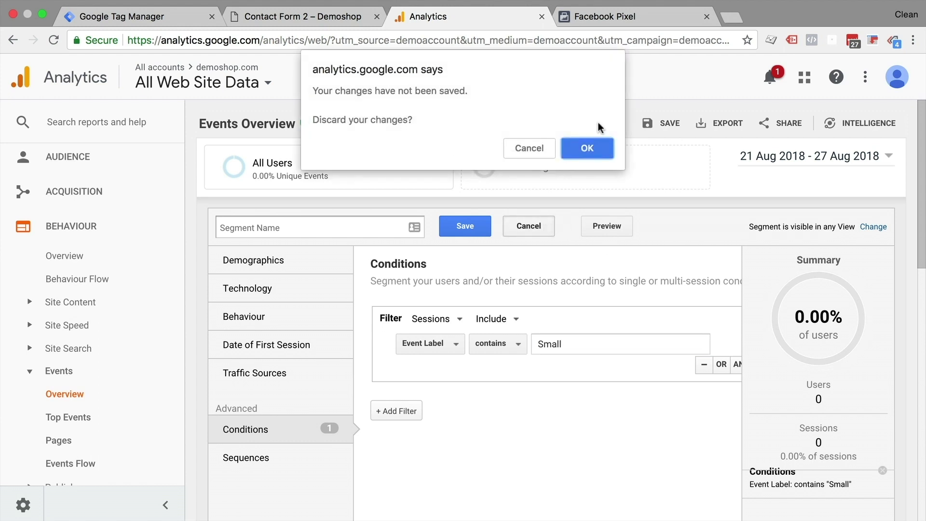
left_click(595, 147)
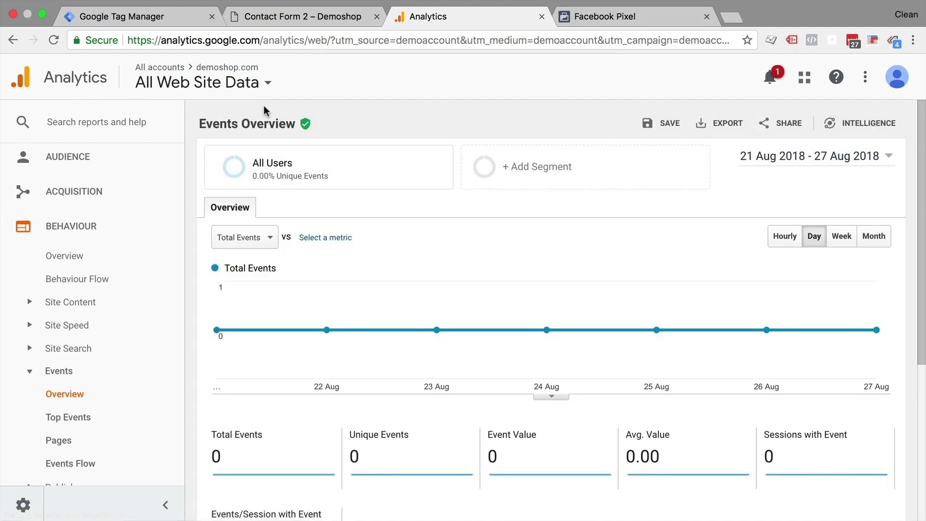
left_click(150, 17)
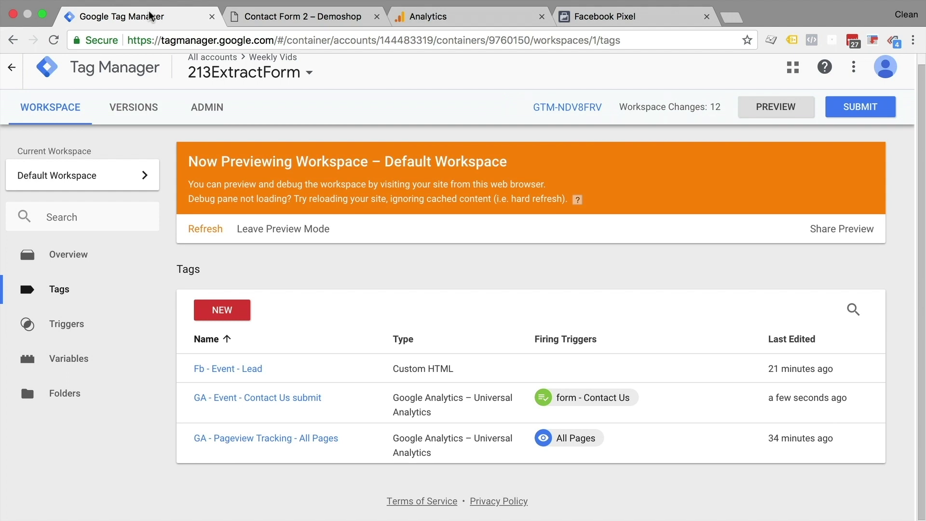
- In Fb - Event - Lead, add {'business size': '{{dlv - Business Size}}'} to the Lead fbq call
left_click(242, 370)
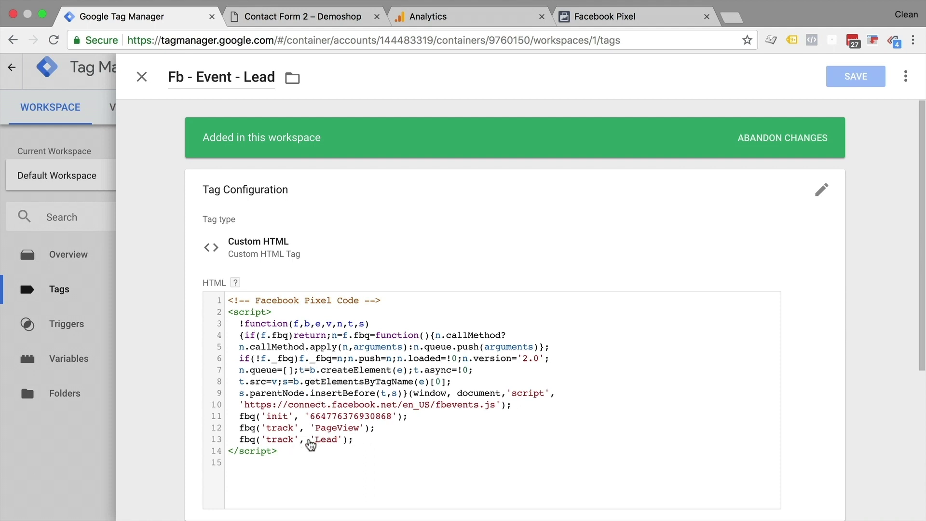
left_click(363, 449)
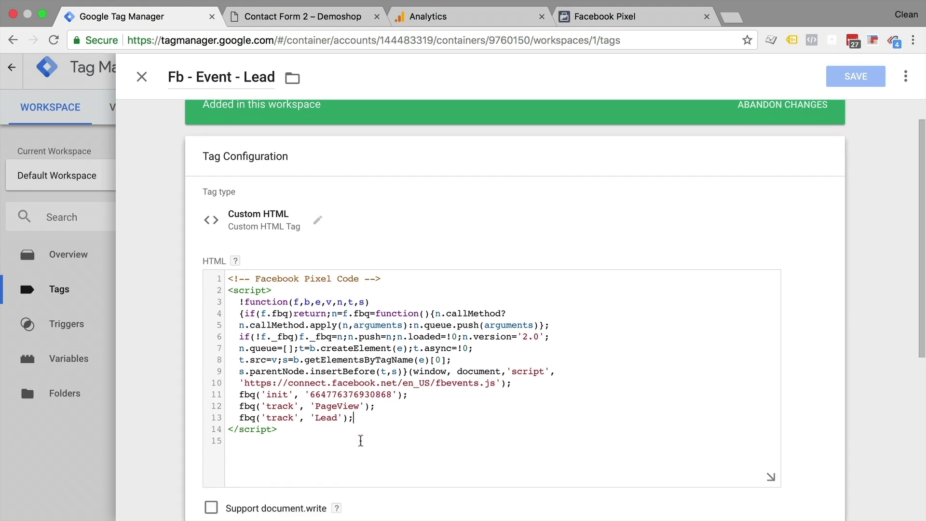
left_click(343, 389)
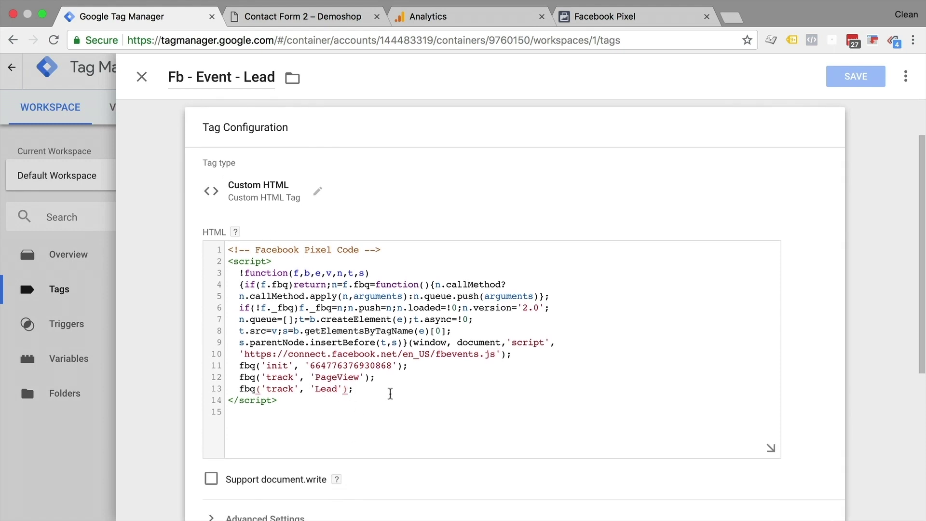
type(", {}")
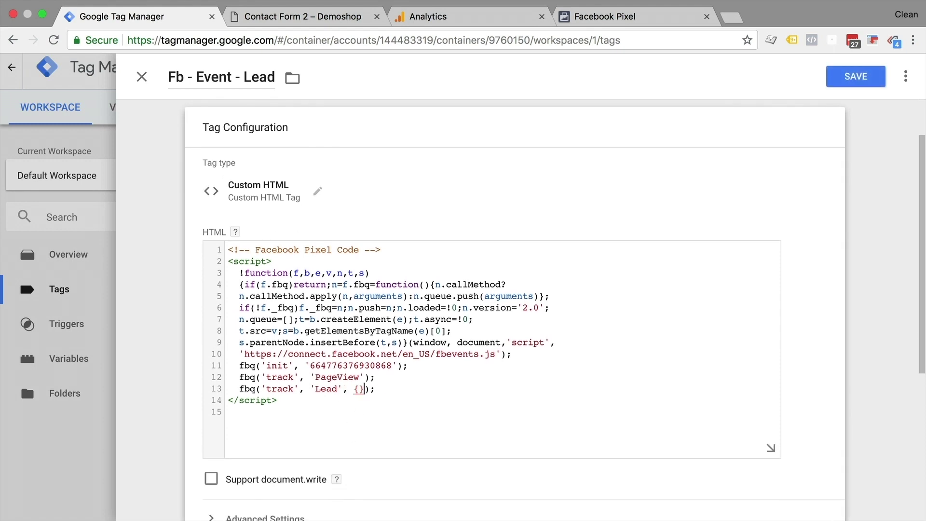
key("Return")
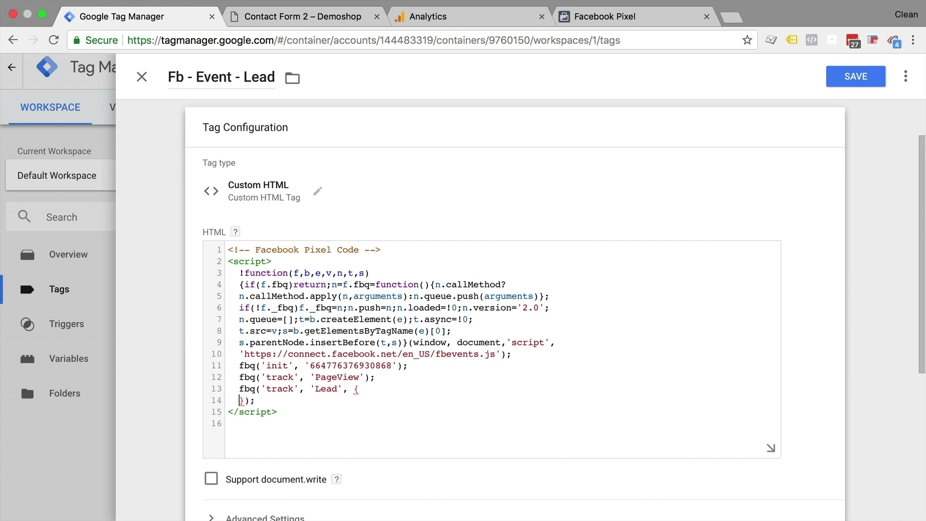
key("Return")
key("Up")
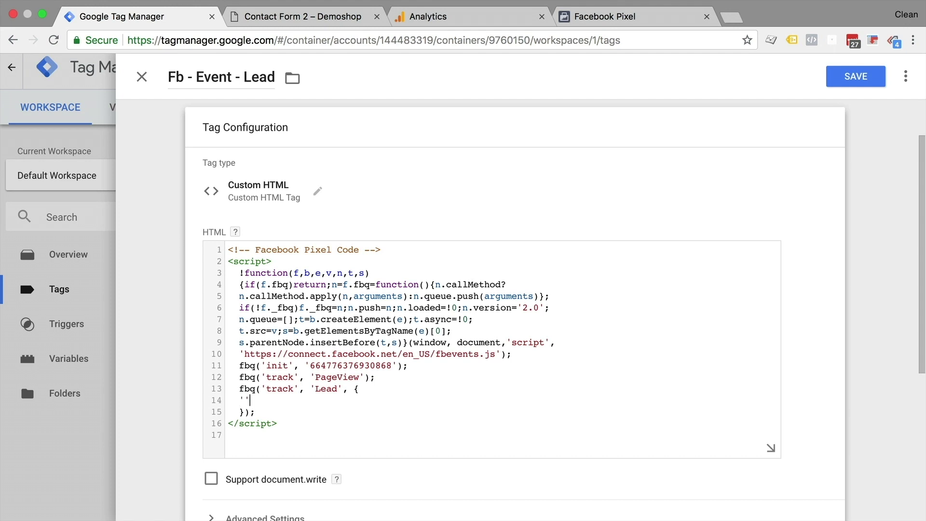
type("'business")
type("size': '{{")
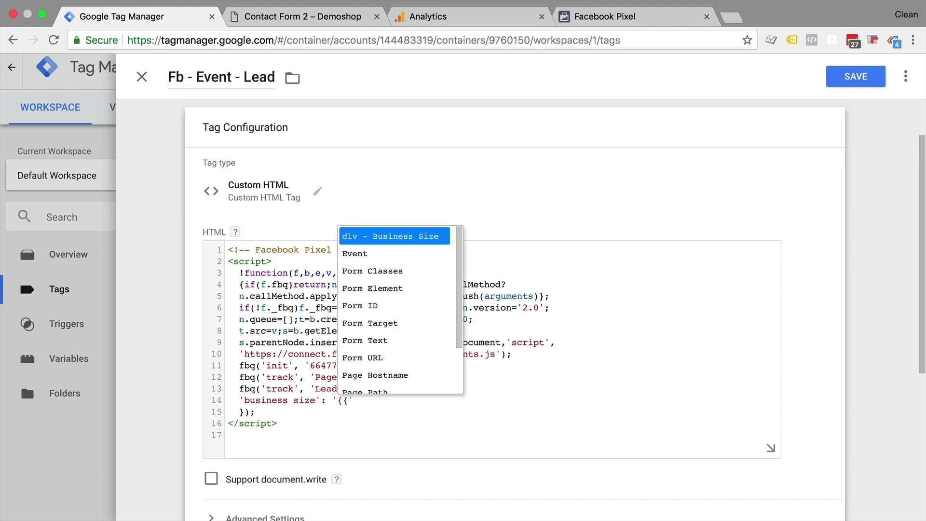
key("Down")
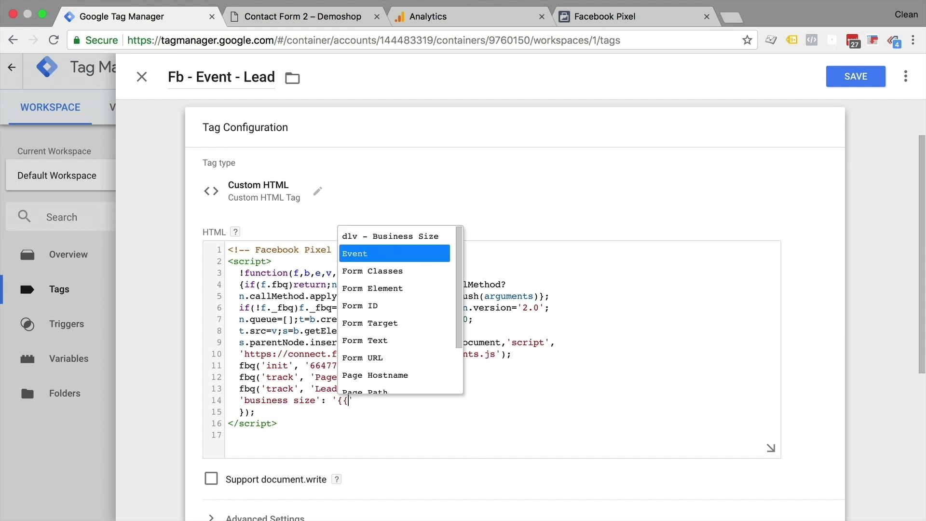
key("Up")
key("Up")
key("Up")
key("Up")
key("Up")
key("Up")
key("Up")
key("Up")
key("Up")
key("Up")
key("Up")
key("Up")
key("Up")
key("Up")
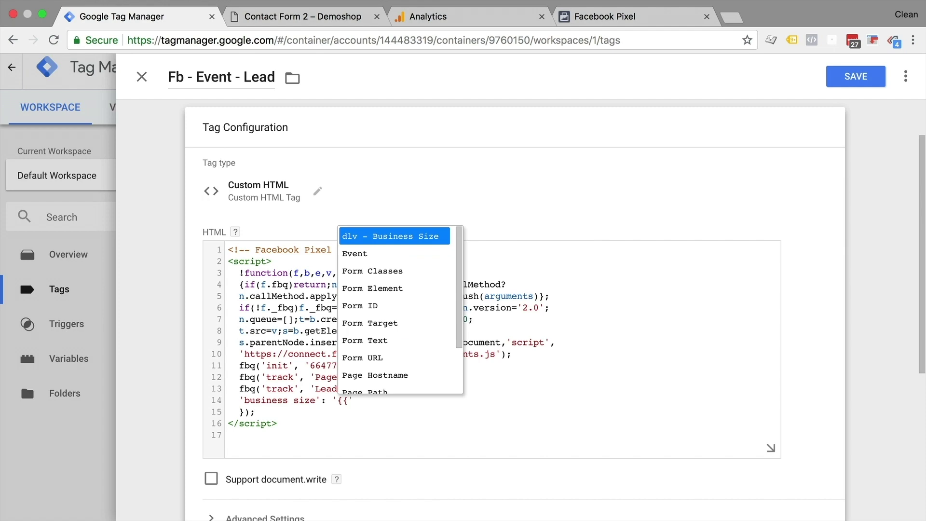
key("Return")
- Set the Lead tag's trigger to form - Contact Us and save it
scroll(337, 419, "down", 5)
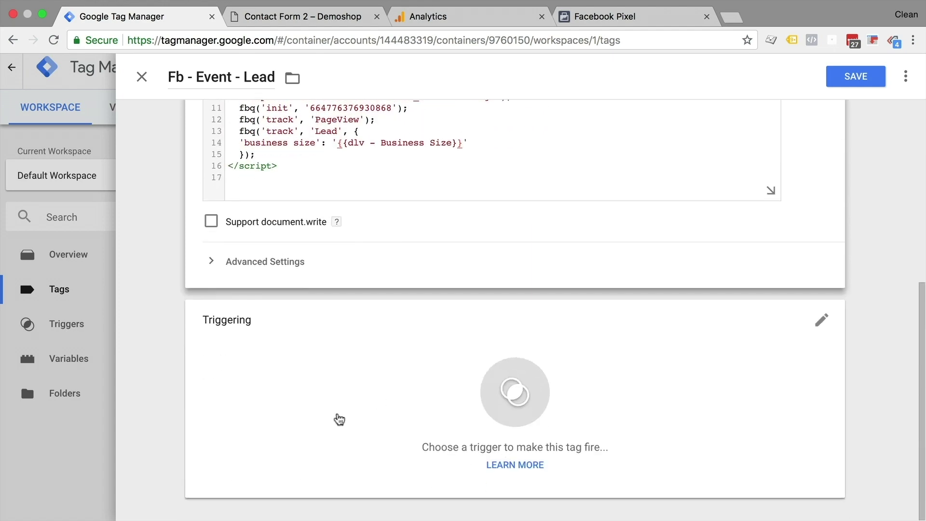
left_click(283, 439)
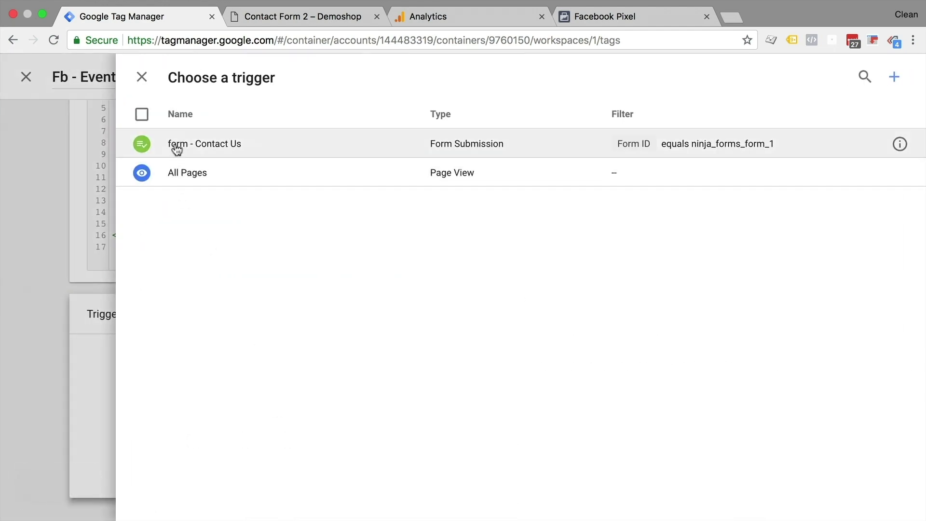
left_click(176, 144)
left_click(856, 77)
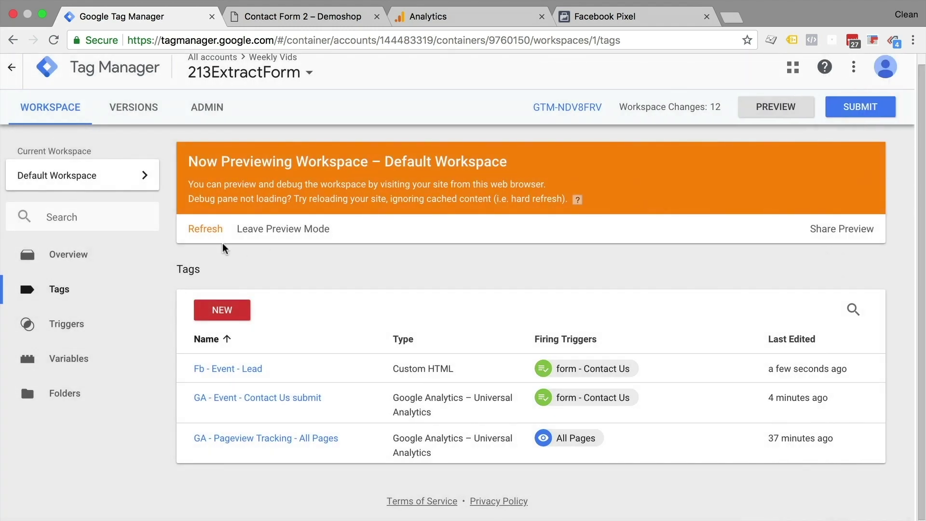
- Refresh the preview and reload the Contact Form 2 page for testing
left_click(215, 232)
left_click(299, 16)
left_click(54, 40)
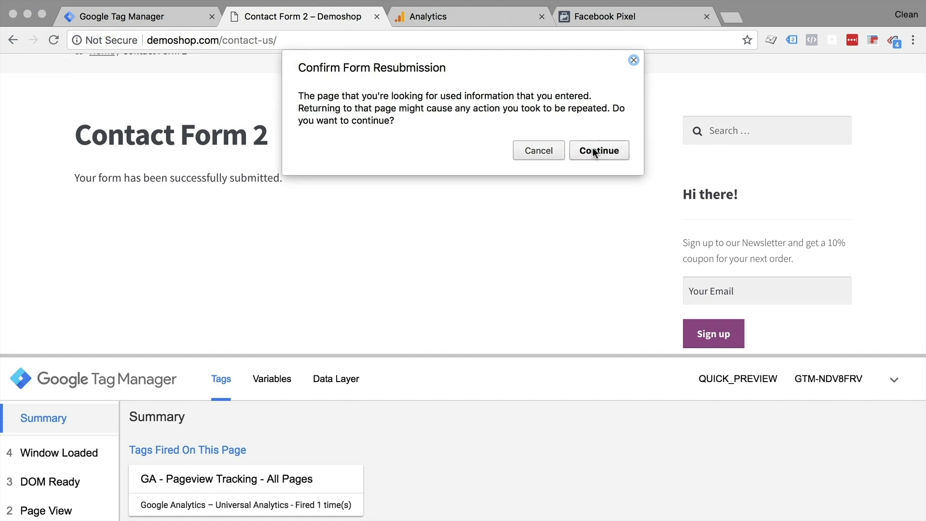
- Dismiss the resubmission prompt and reload Contact Form 2 fresh
left_click(631, 59)
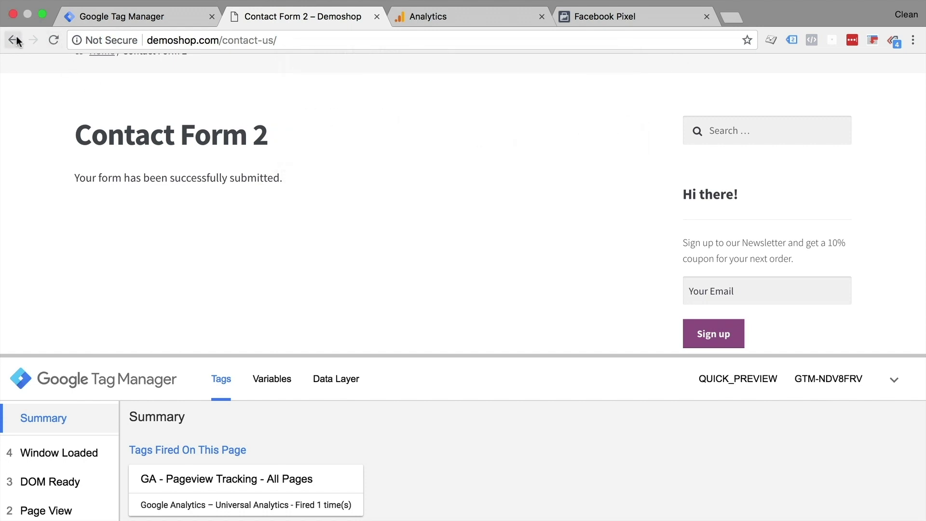
scroll(309, 102, "up", 5)
mouse_move(513, 201)
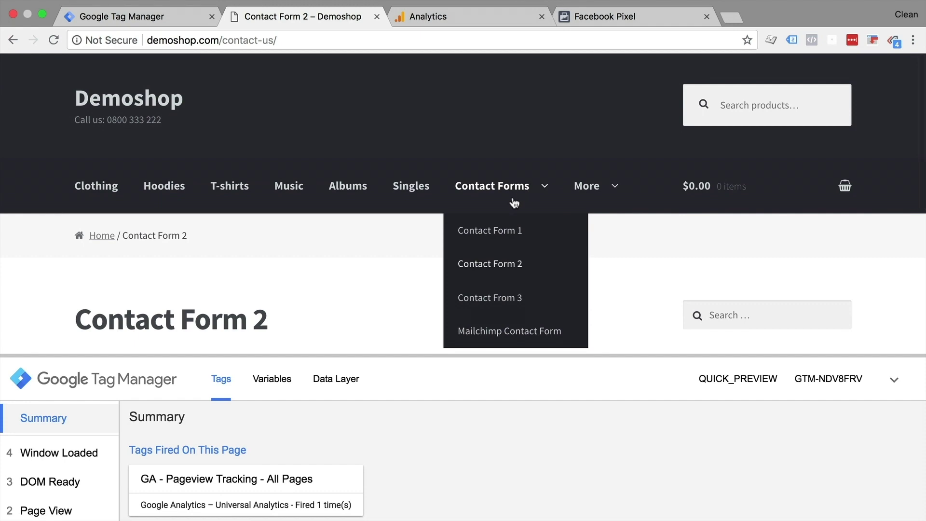
left_click(512, 275)
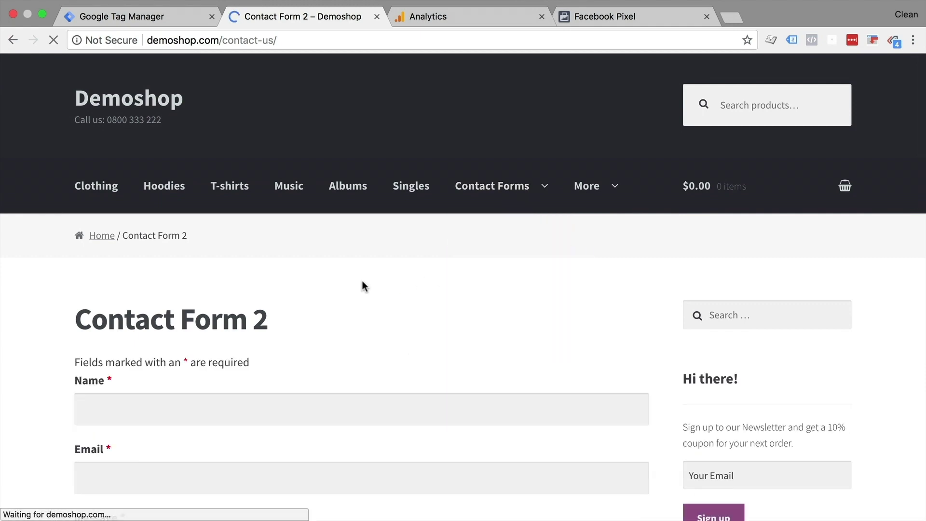
scroll(362, 281, "down", 7)
- Send the contact form with the saved test contact, message 'test', and Medium Size Business
left_click(154, 82)
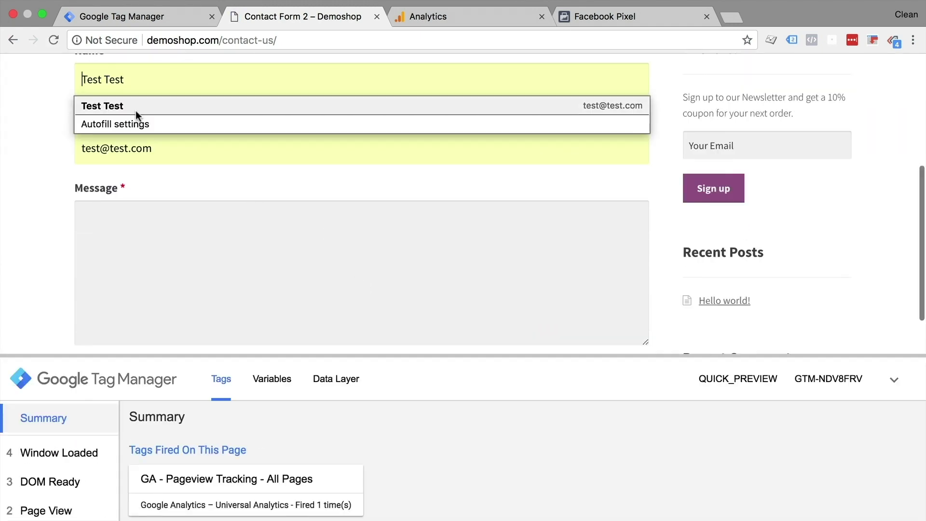
left_click(136, 111)
left_click(137, 229)
type("test")
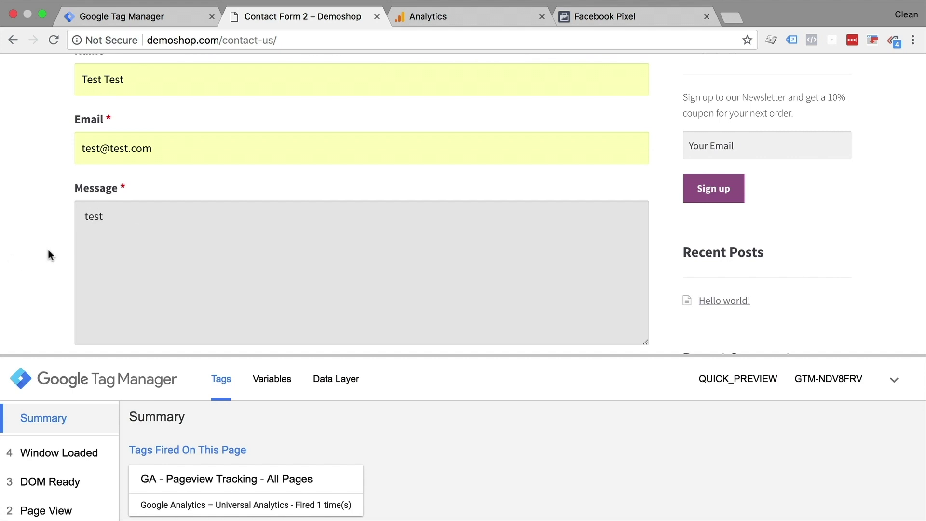
scroll(51, 254, "down", 5)
left_click(123, 197)
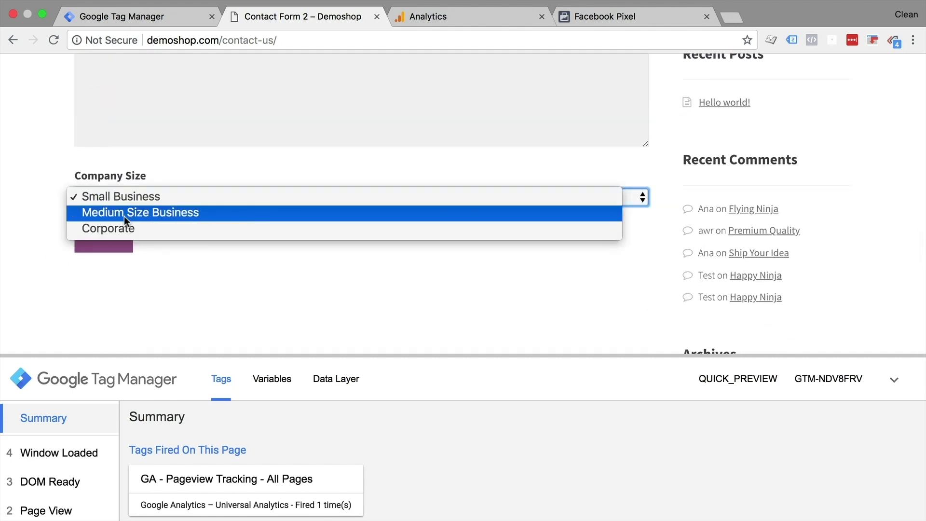
left_click(123, 213)
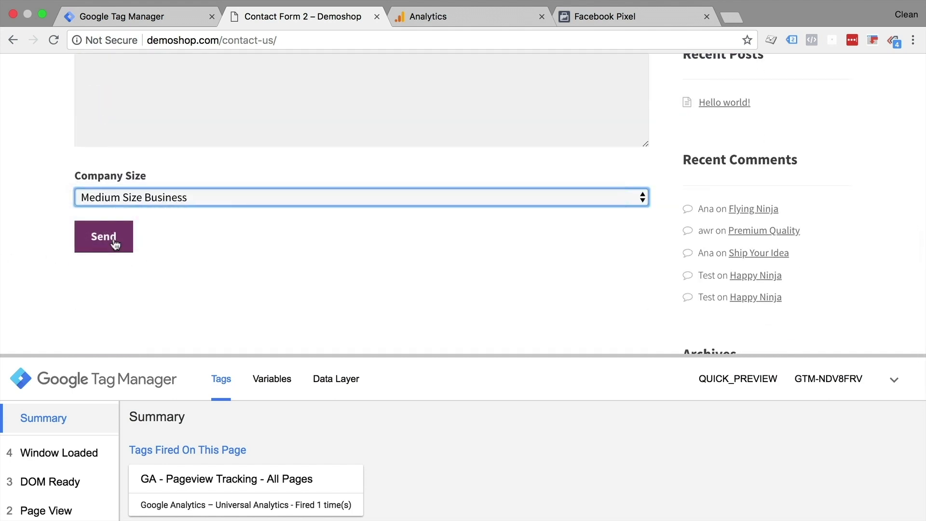
left_click(113, 238)
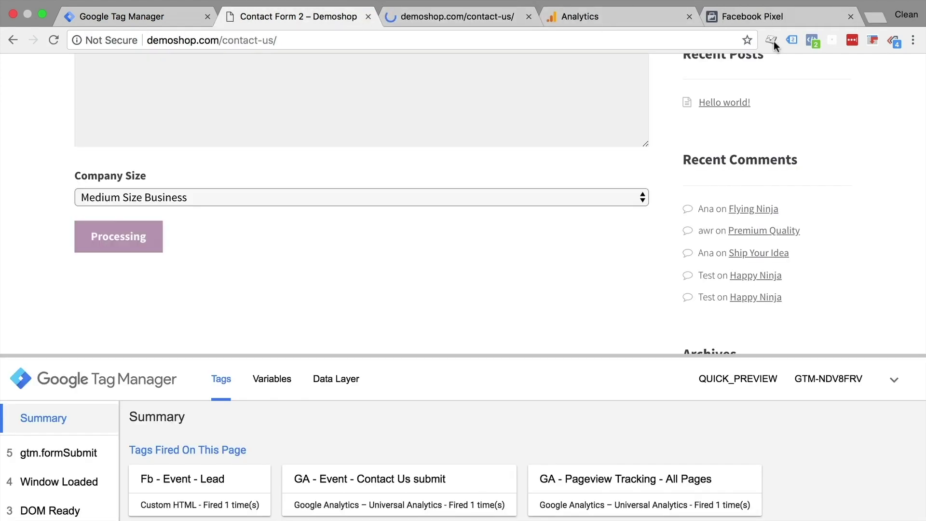
- Confirm in Pixel Helper that the Lead event reports Medium Size Business, then view Events Manager
left_click(812, 39)
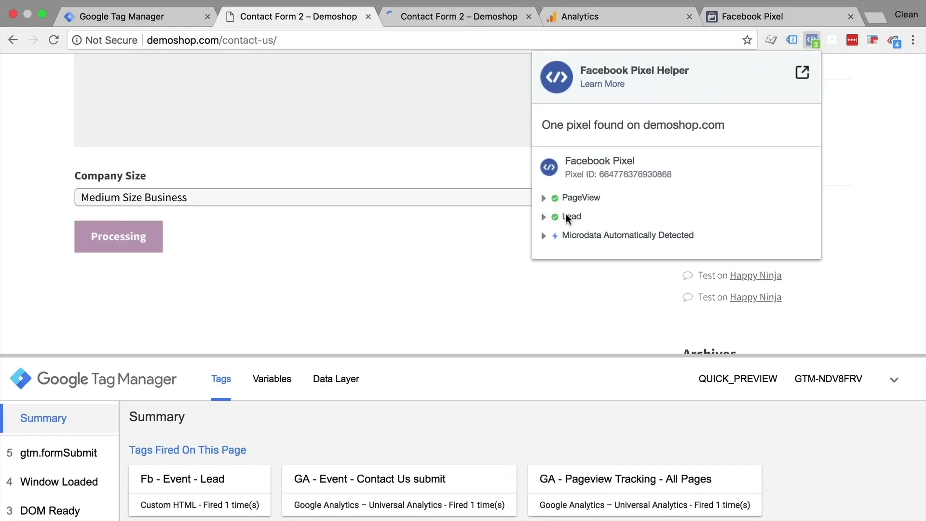
left_click(547, 218)
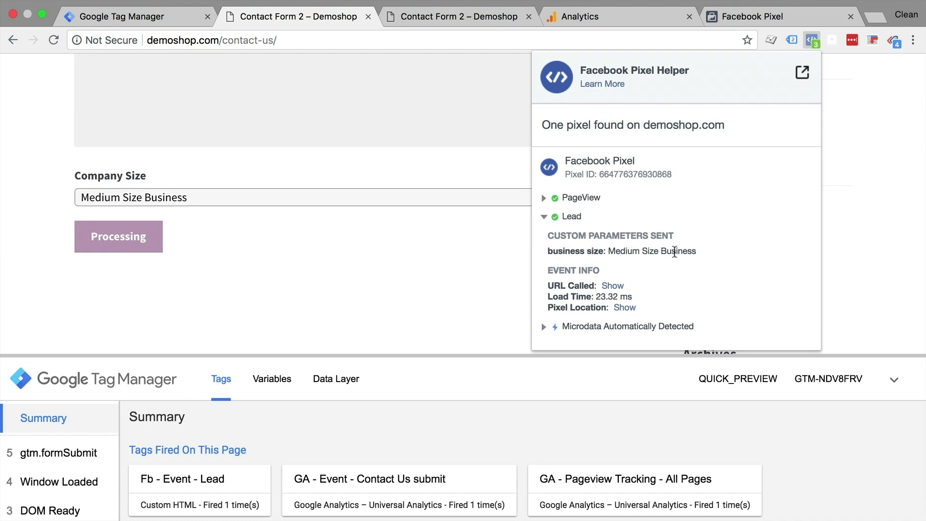
left_click(739, 17)
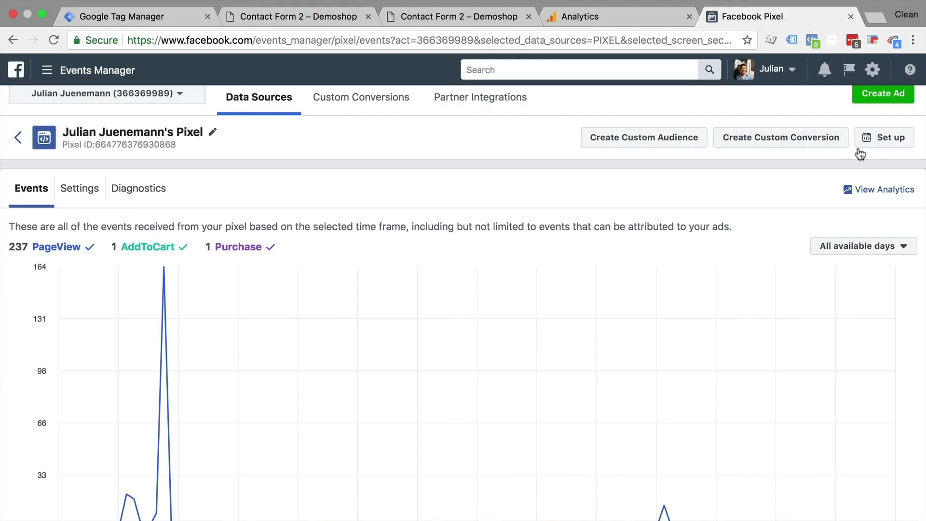
- Check Facebook Analytics' Event Debugging (no events in 24 hours), recheck Pixel Helper, then return to Tag Manager
left_click(882, 192)
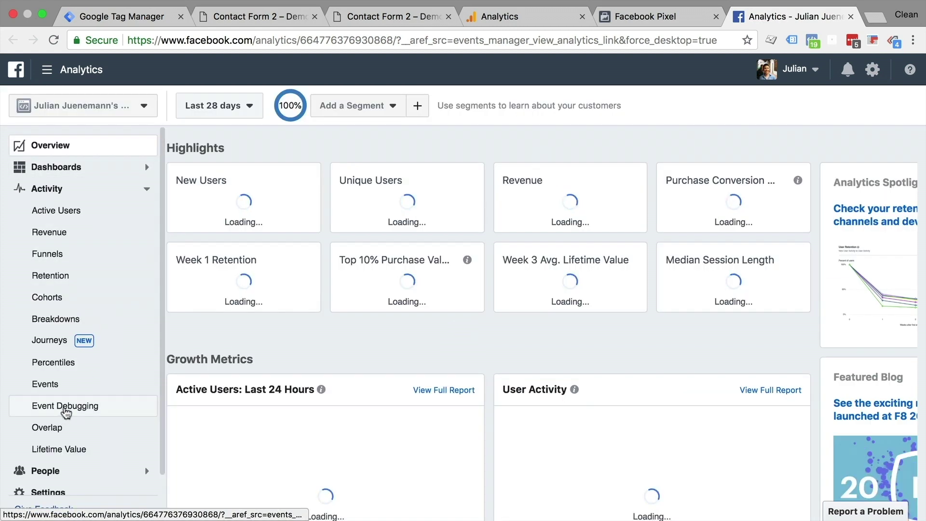
left_click(66, 409)
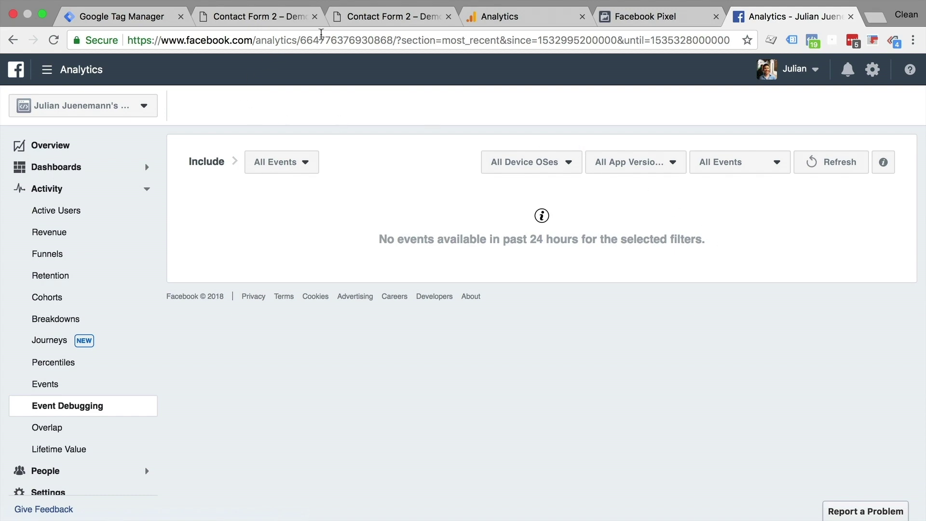
left_click(357, 19)
left_click(279, 14)
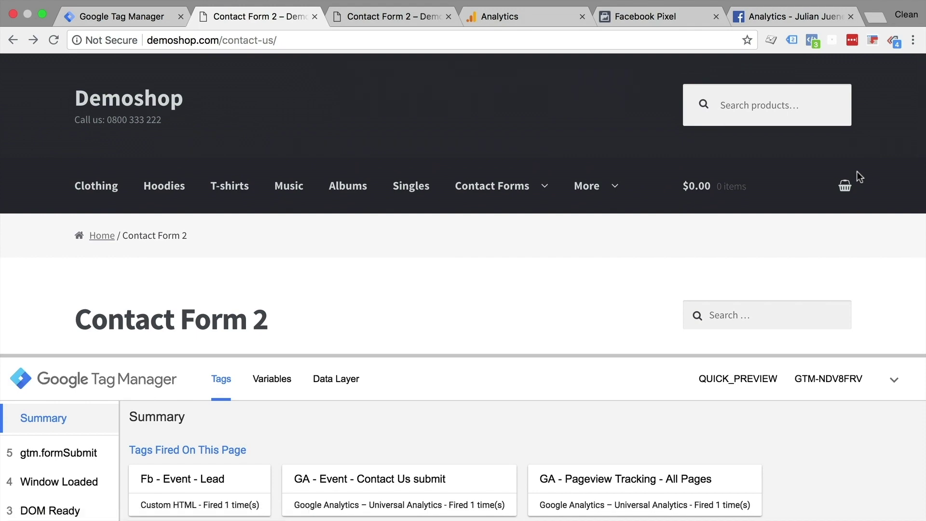
left_click(812, 40)
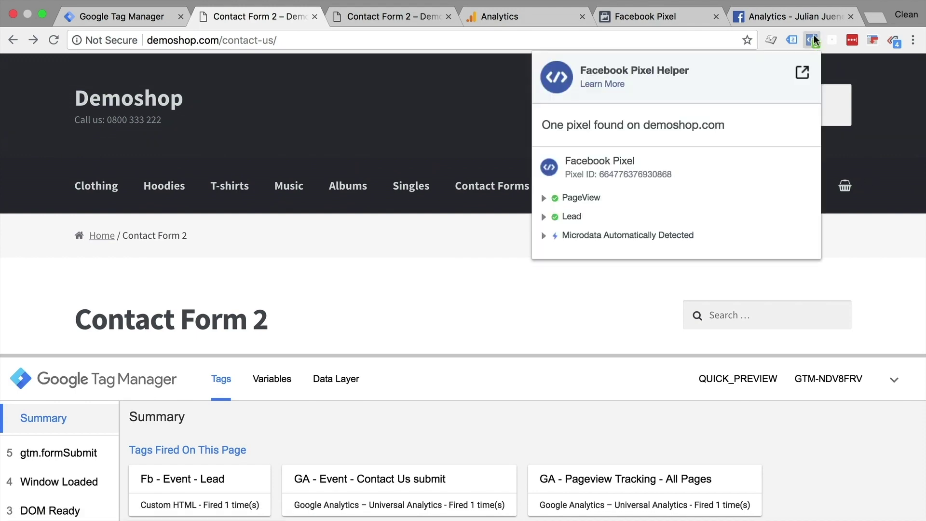
left_click(144, 17)
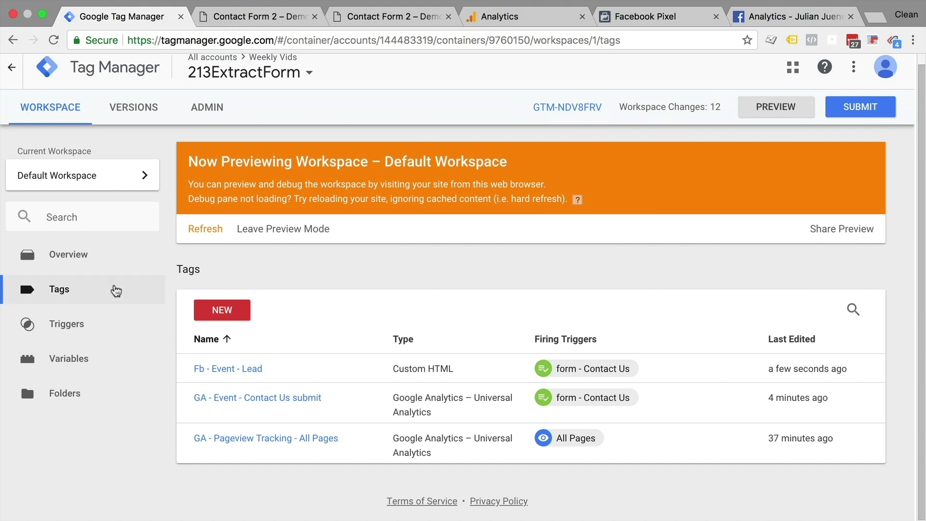
left_click(50, 323)
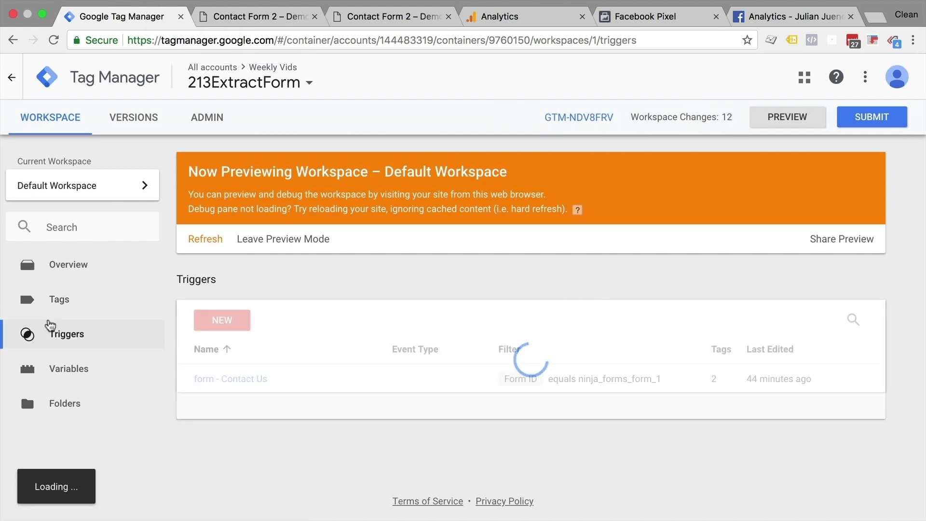
left_click(248, 380)
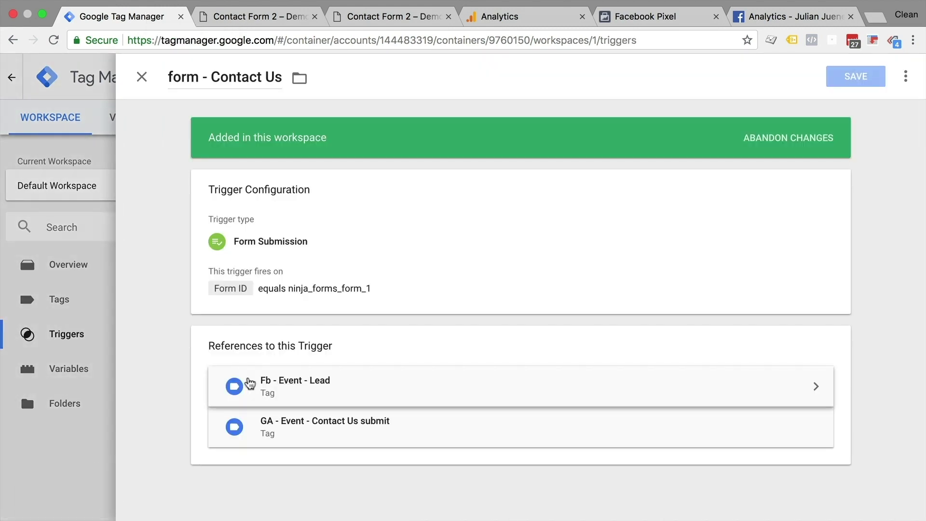
left_click(325, 300)
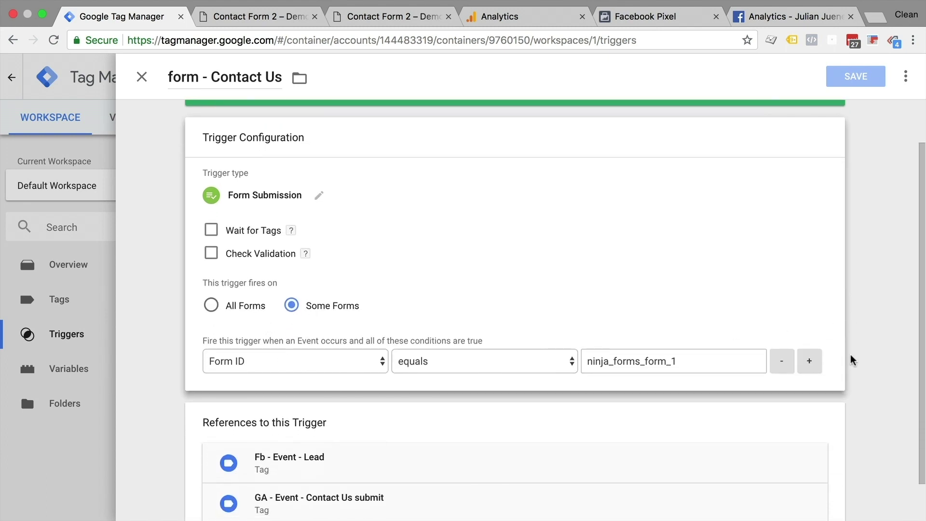
left_click(809, 360)
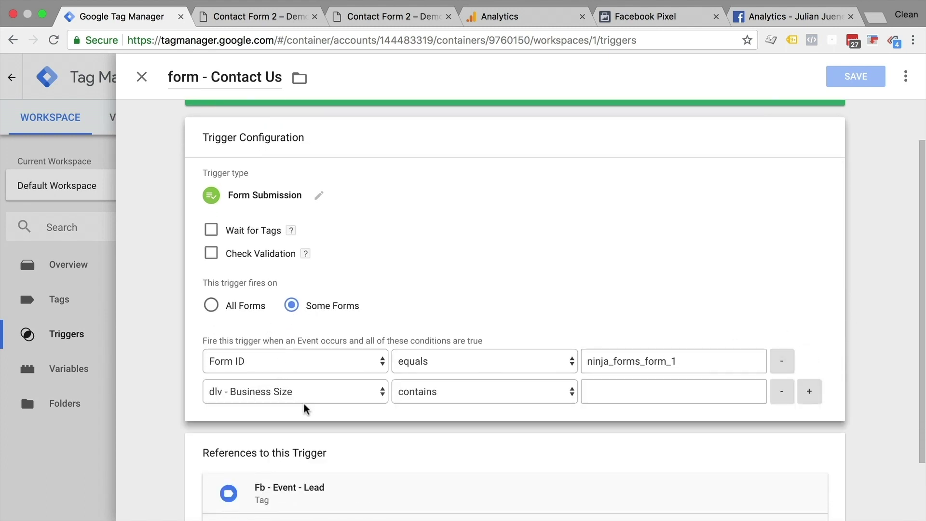
left_click(496, 404)
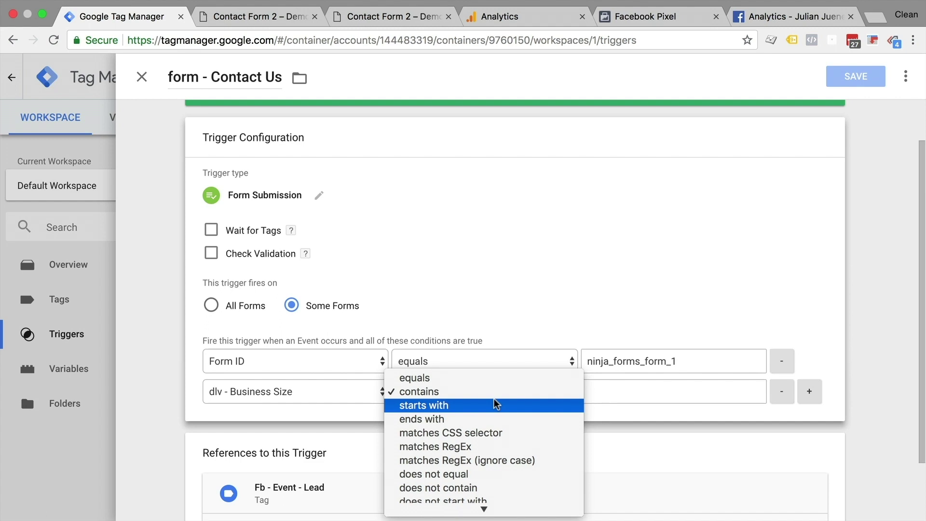
left_click(645, 395)
left_click(645, 395)
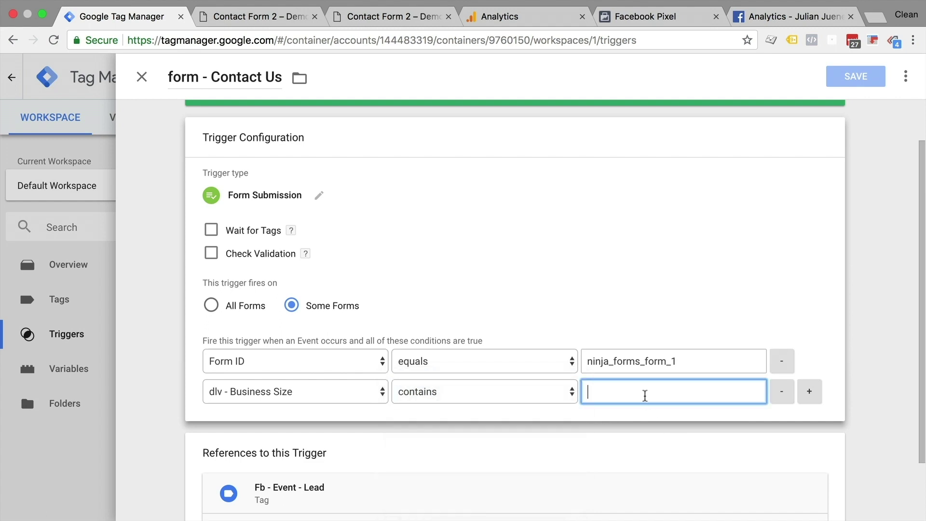
type("small")
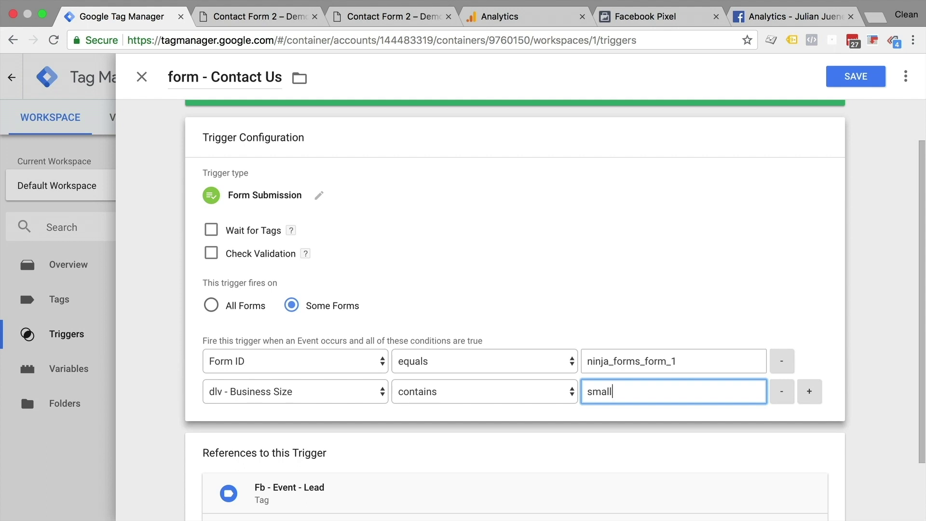
left_click(781, 391)
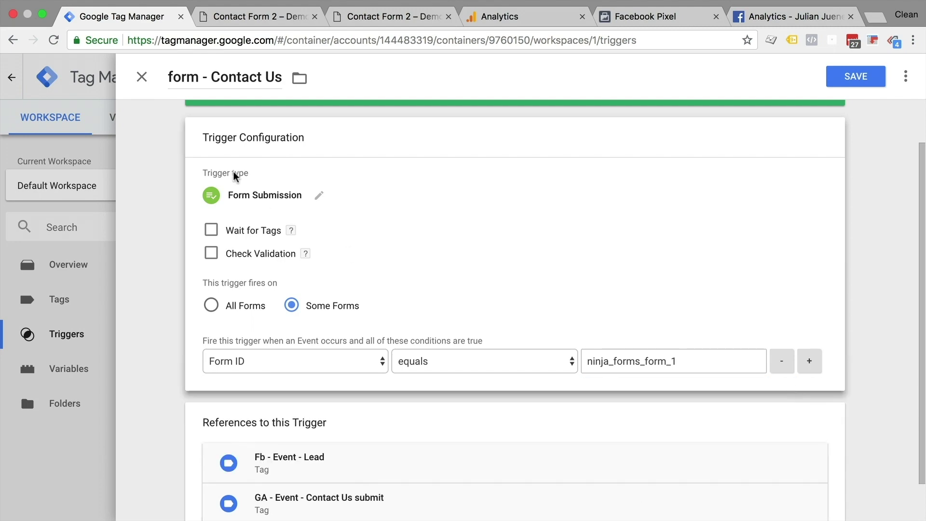
left_click(142, 77)
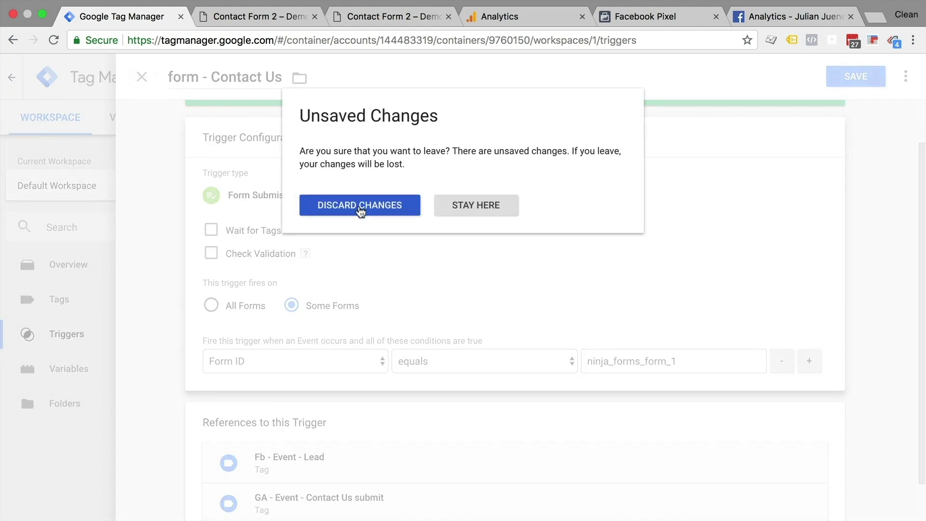
left_click(358, 205)
left_click(73, 312)
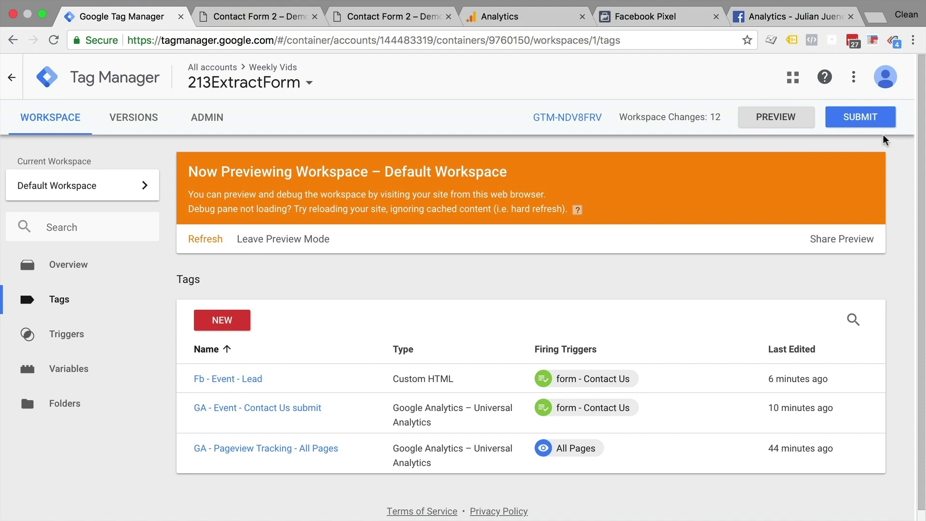
- Submit the workspace as version 'Added Small Business Size Variable' and publish it to Live
left_click(876, 120)
left_click(257, 232)
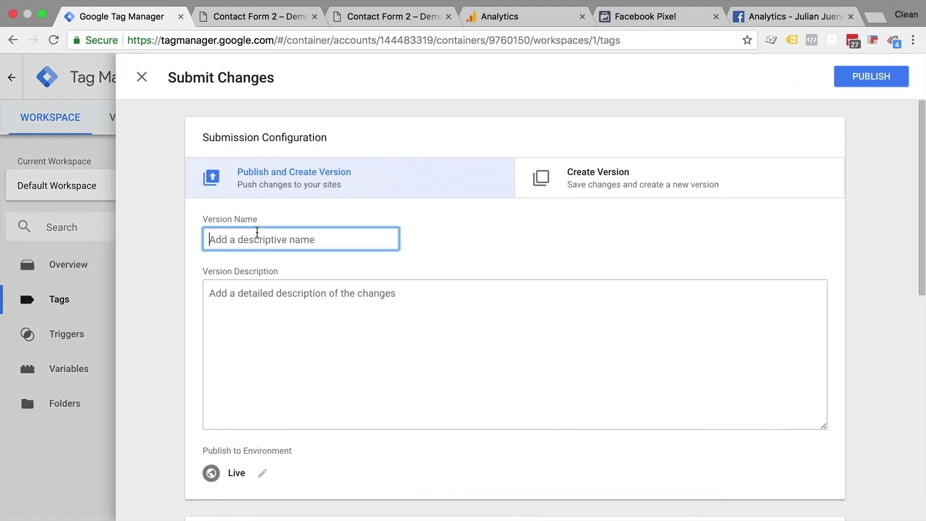
type("A")
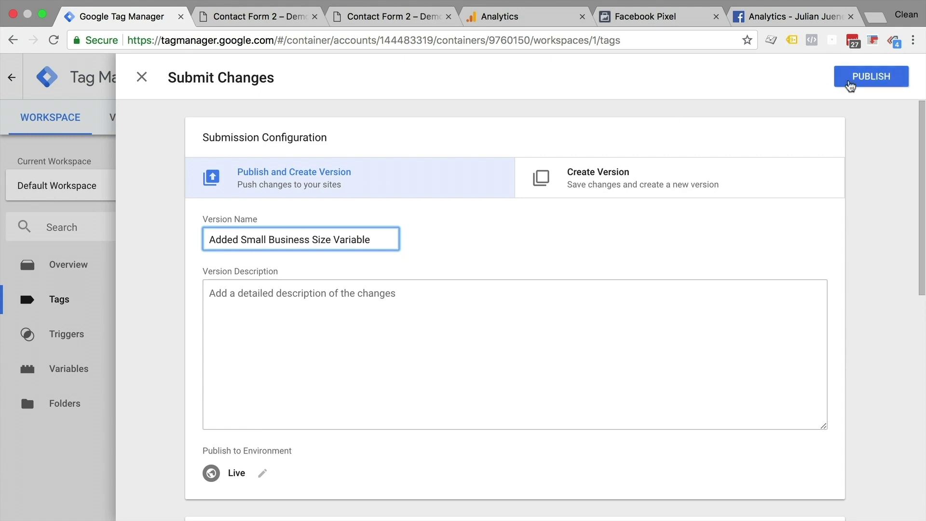
left_click(850, 85)
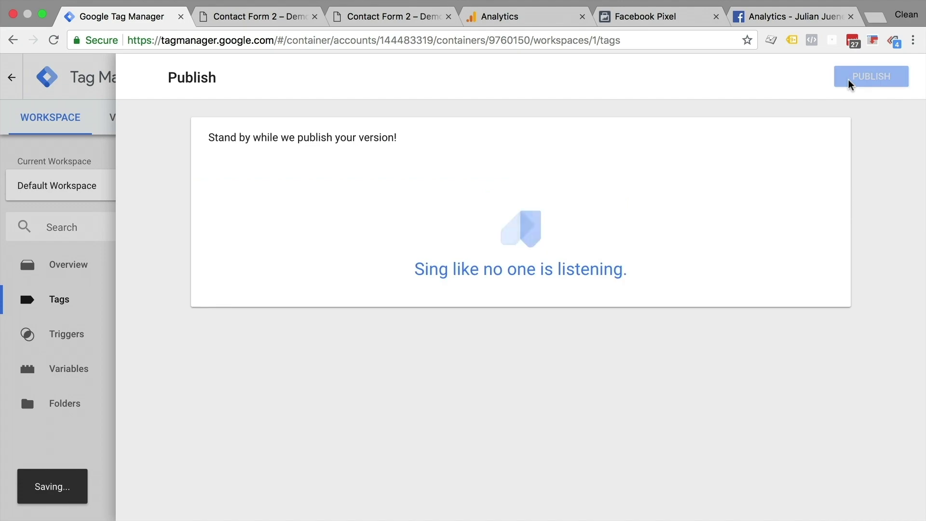